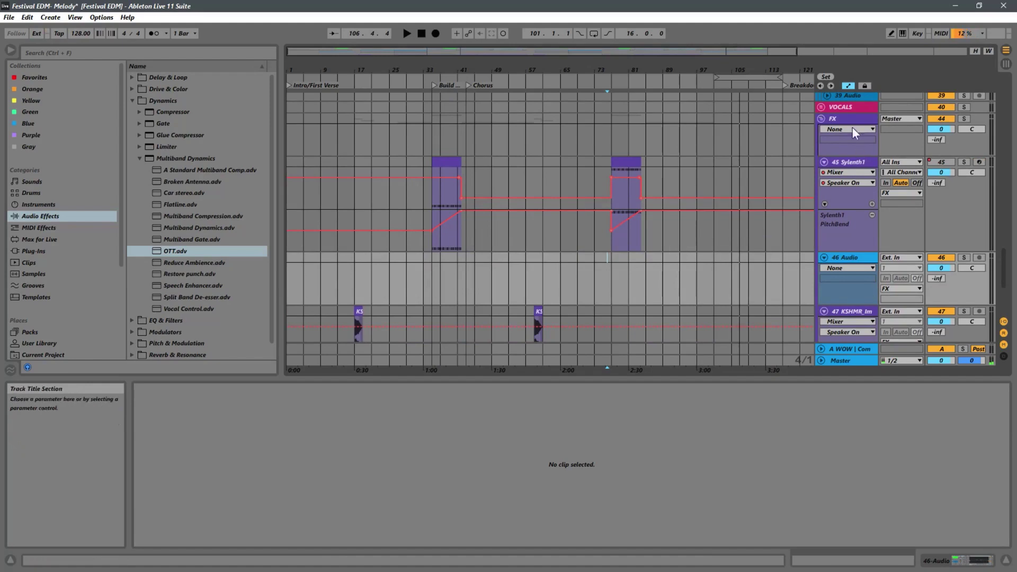
# - Assign the FX group's colour to all of the tracks inside it
pyautogui.rightClick(851, 119)
pyautogui.click(876, 336)
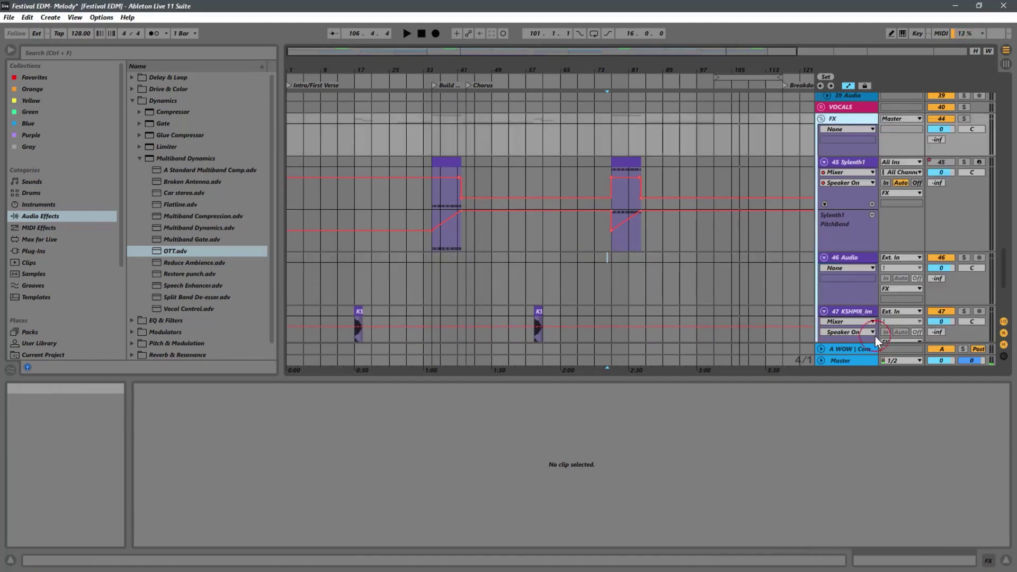
pyautogui.click(595, 284)
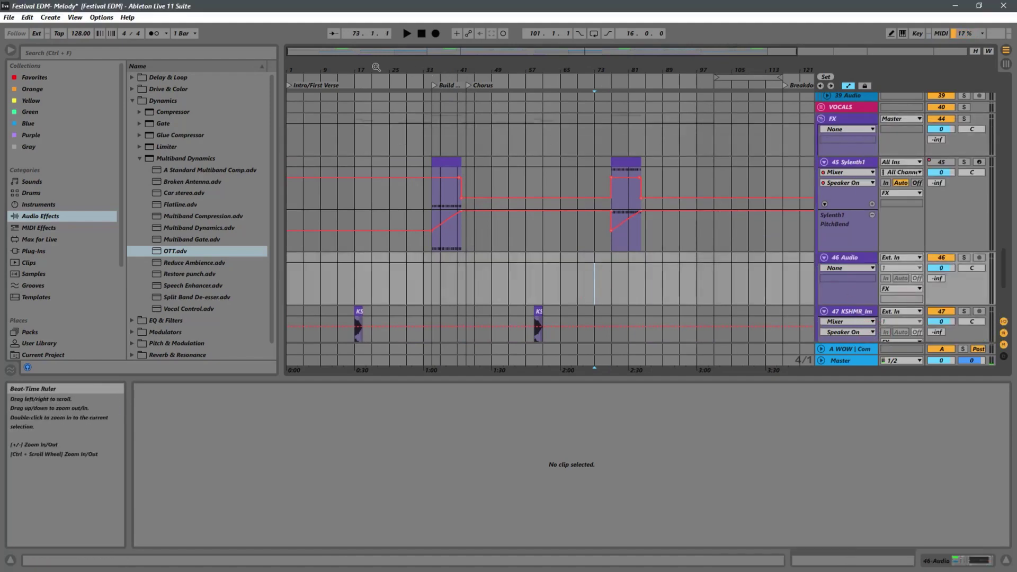
pyautogui.scroll(-3, 451, 74)
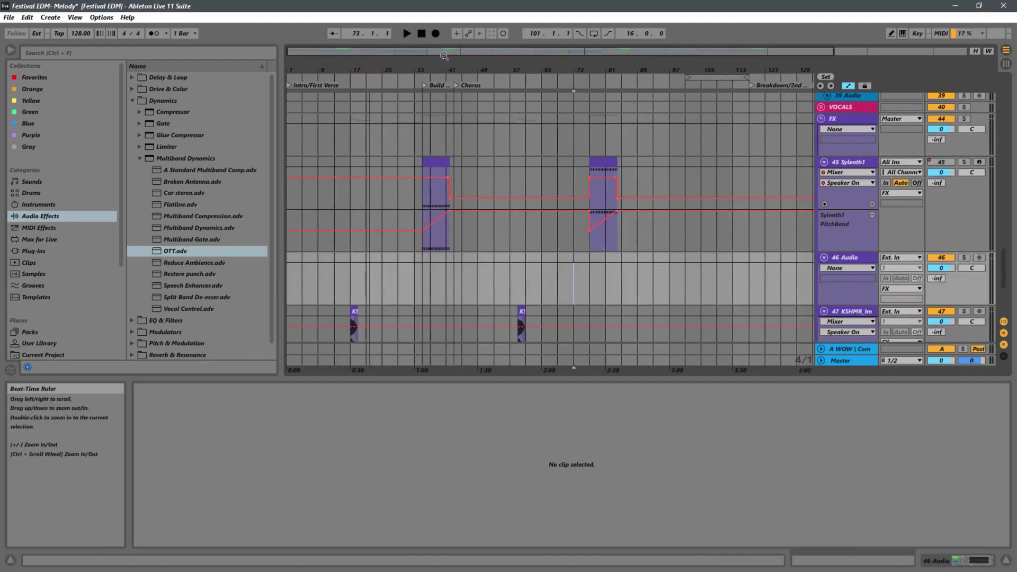
# - Collapse the Dynamics effects folder and bring up the Sounds of KSHMR Vol 3 sample library in a wider browser
pyautogui.click(139, 159)
pyautogui.click(132, 101)
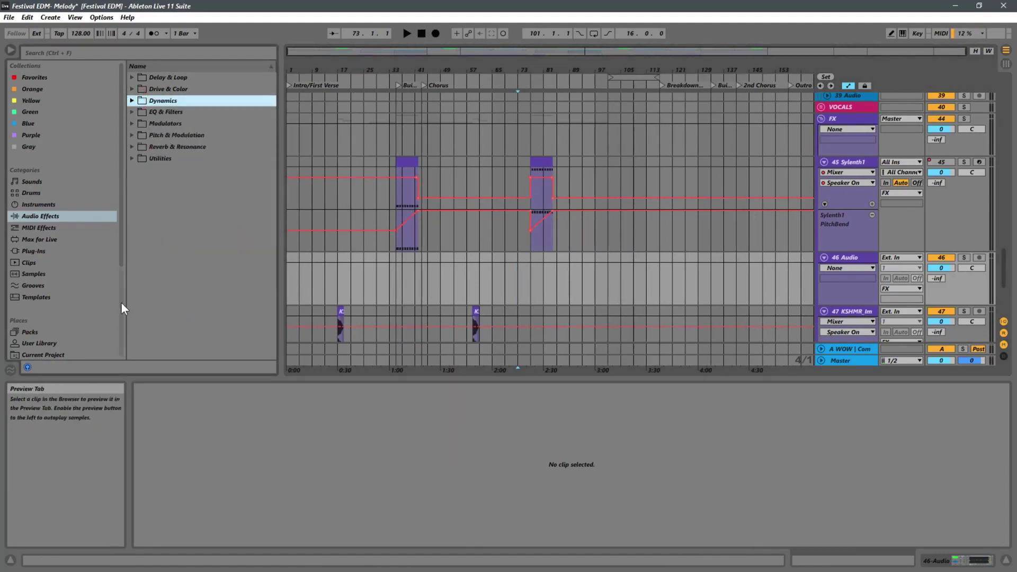
pyautogui.scroll(-4, 119, 271)
pyautogui.click(89, 268)
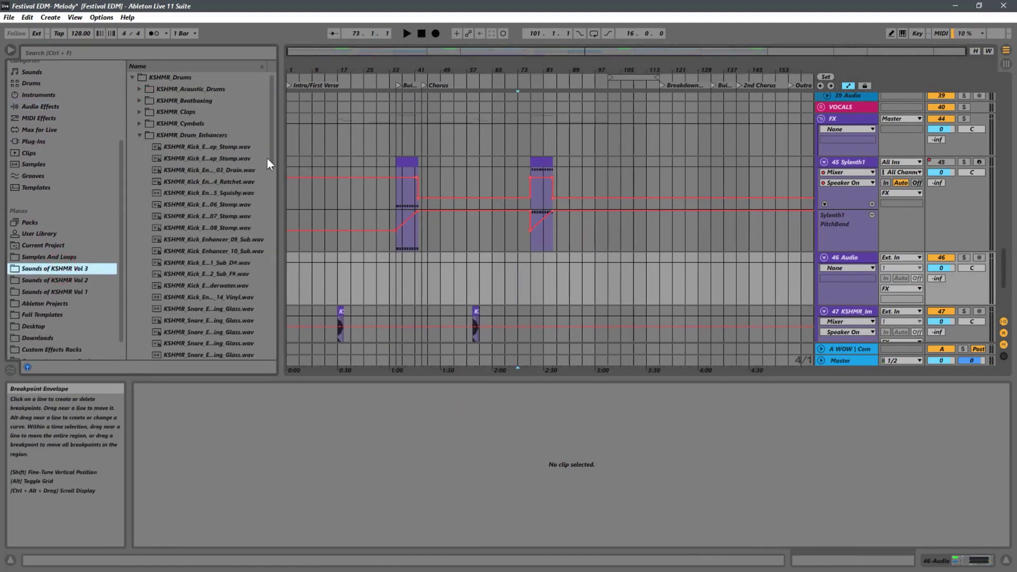
pyautogui.click(140, 137)
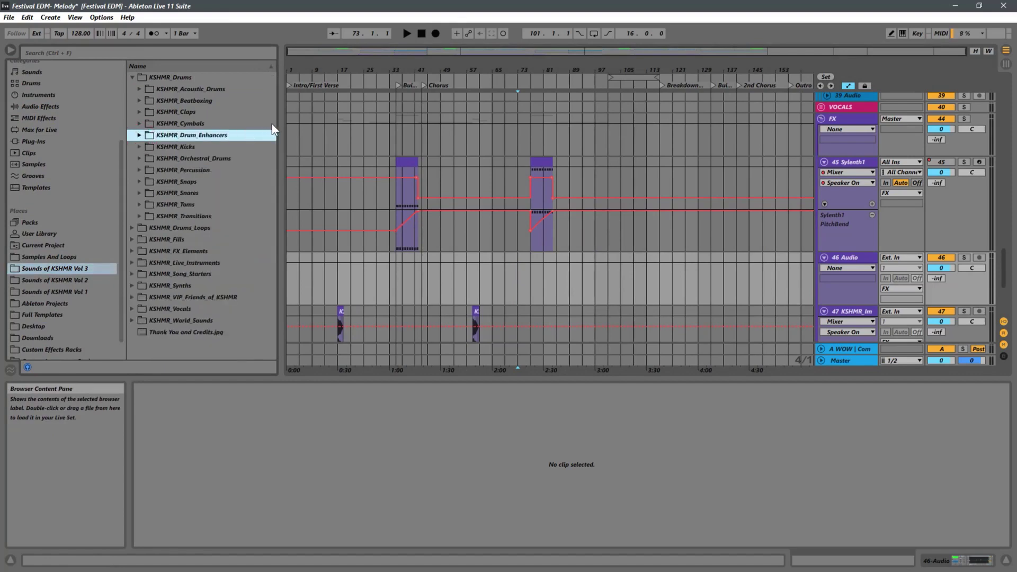
pyautogui.moveTo(281, 124); pyautogui.dragTo(304, 124)
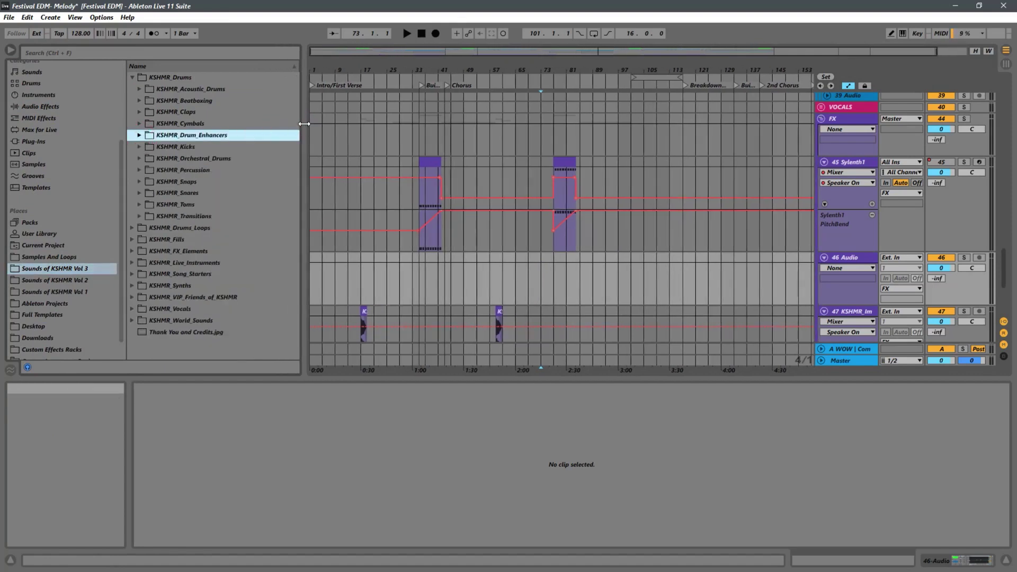
# - Expand KSHMR_FX_Elements and KSHMR_Glitches_and_Industrial down to the KSHMR_Psy_FX sample folder
pyautogui.click(133, 251)
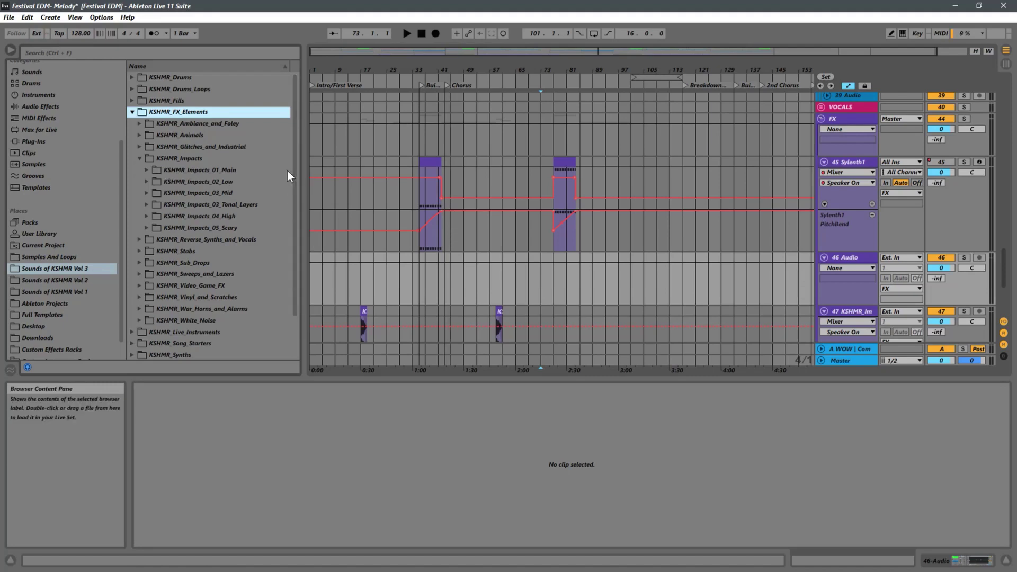
pyautogui.click(141, 147)
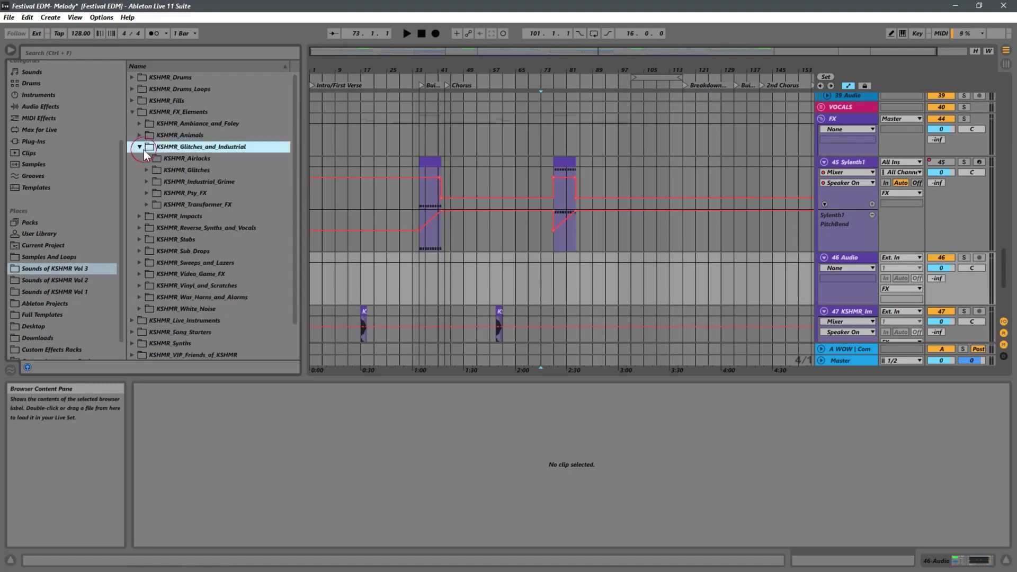
pyautogui.click(156, 194)
pyautogui.click(146, 194)
# - Audition several KSHMR_Psy_FX samples, including 03, 13, 23, 24, 16 and 31
pyautogui.click(205, 232)
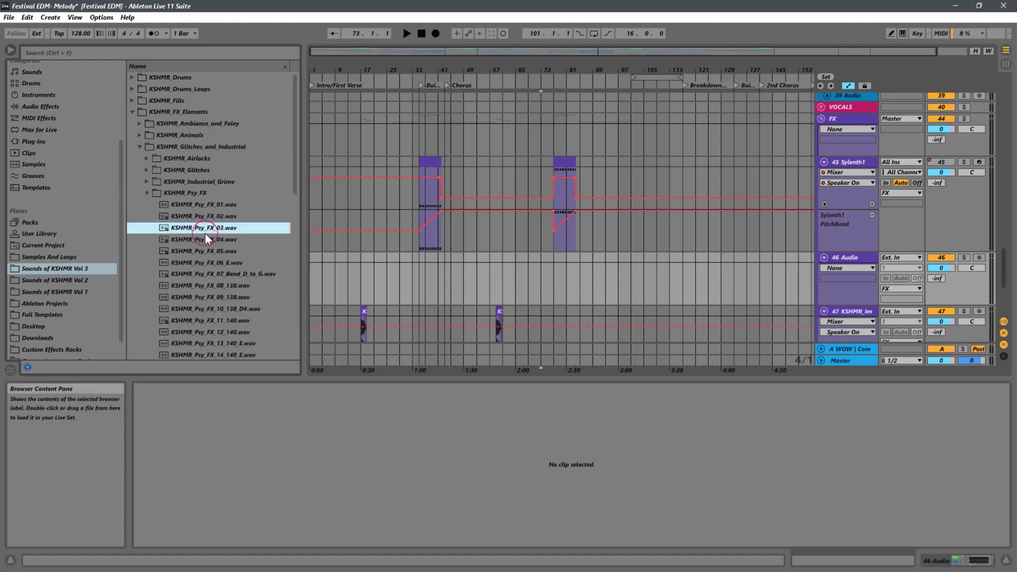
pyautogui.scroll(-3, 244, 247)
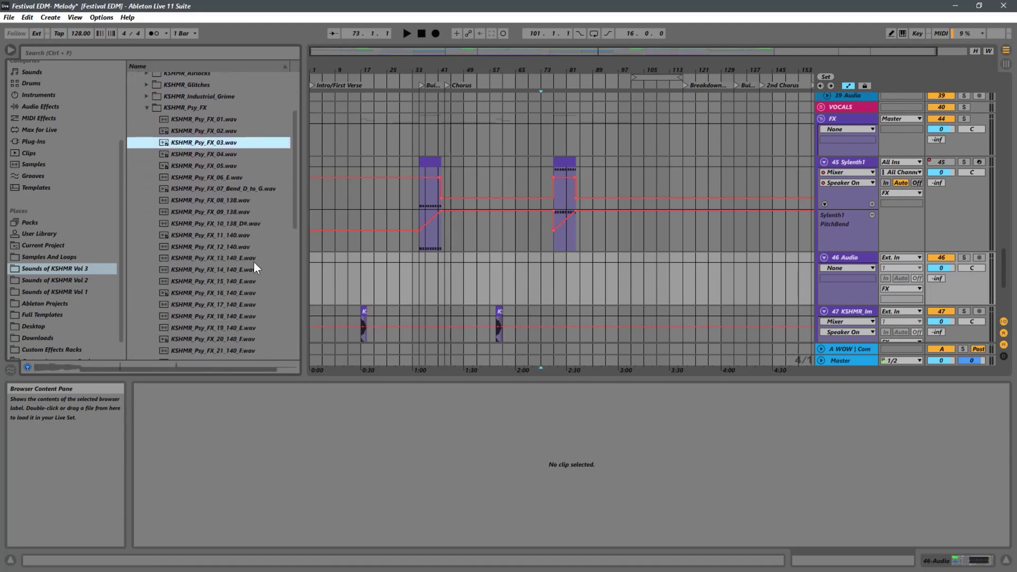
pyautogui.click(236, 260)
pyautogui.scroll(-1, 243, 273)
pyautogui.scroll(-1, 233, 300)
pyautogui.click(228, 322)
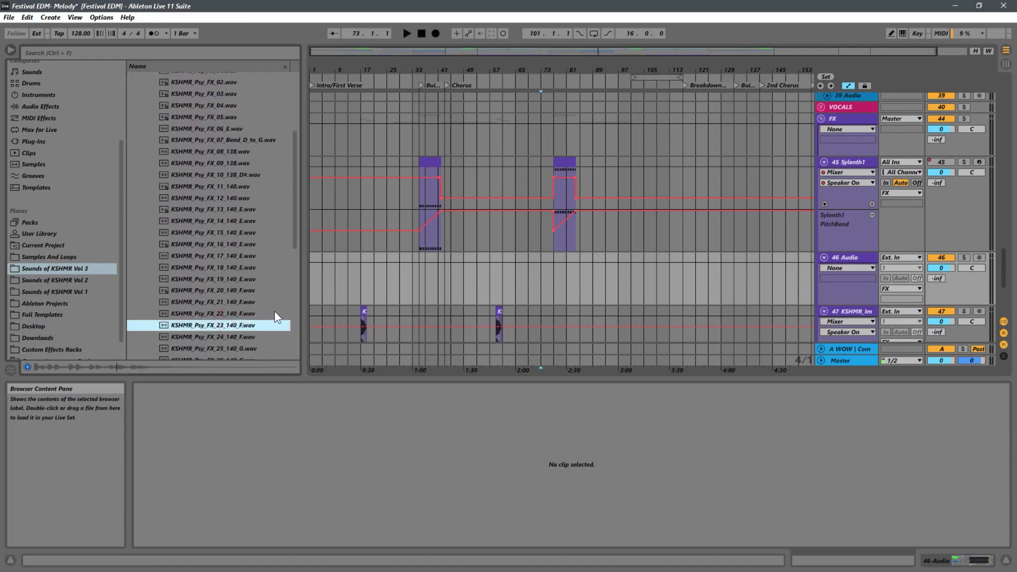
pyautogui.scroll(-1, 268, 312)
pyautogui.click(226, 301)
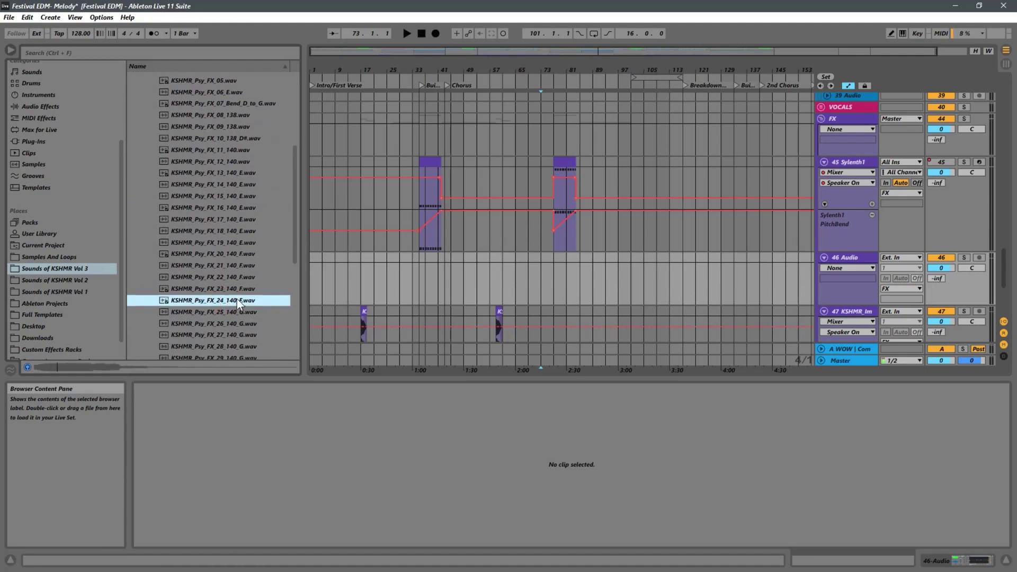
pyautogui.click(228, 208)
pyautogui.scroll(-2, 234, 298)
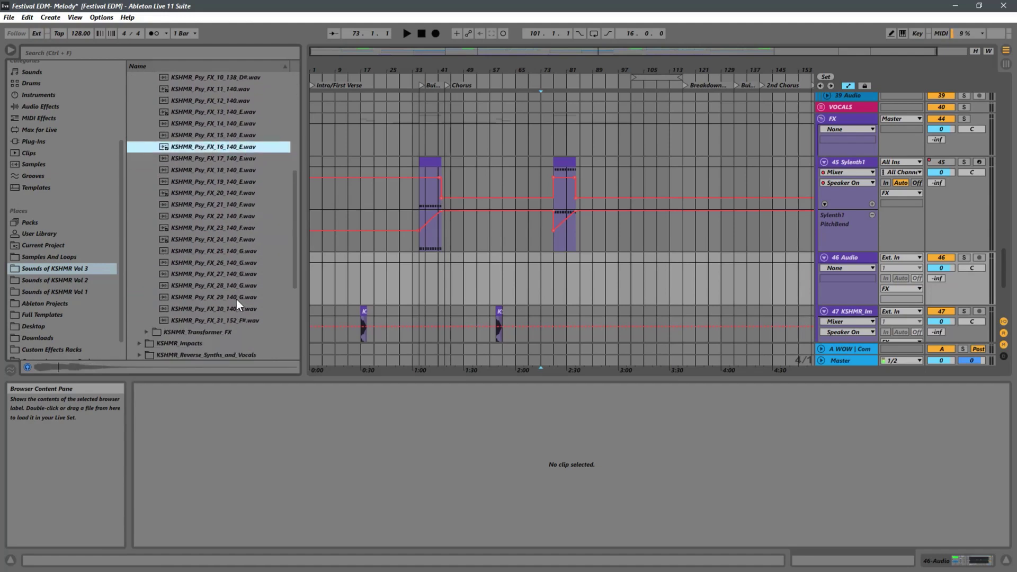
pyautogui.click(242, 322)
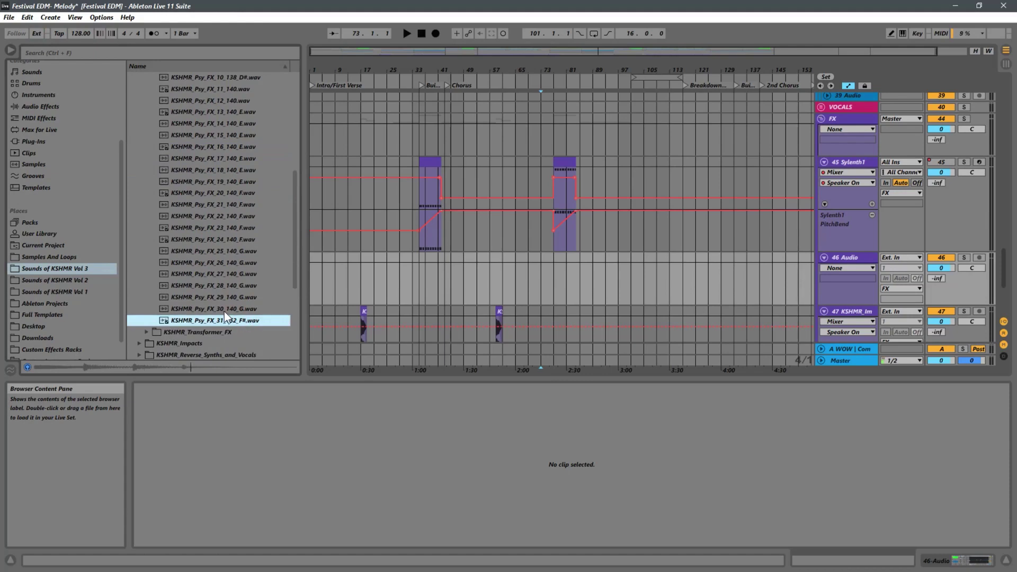
# - Audition the earlier KSHMR_Psy_FX samples 04, 02, 10 and 09 for a suitable effect
pyautogui.scroll(4, 224, 311)
pyautogui.click(224, 131)
pyautogui.scroll(2, 207, 230)
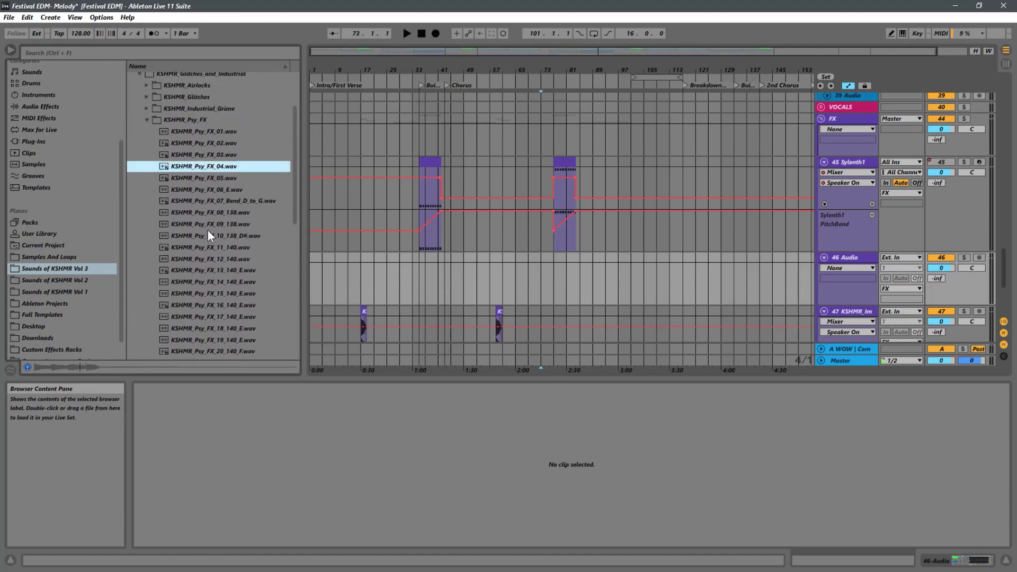
pyautogui.click(213, 156)
pyautogui.scroll(-1, 247, 212)
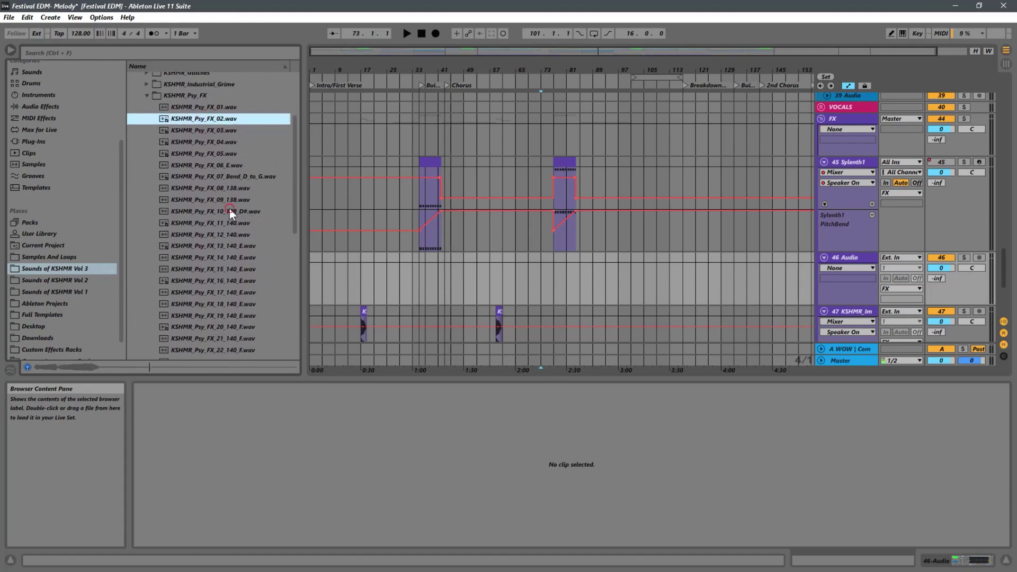
pyautogui.click(249, 211)
pyautogui.click(250, 200)
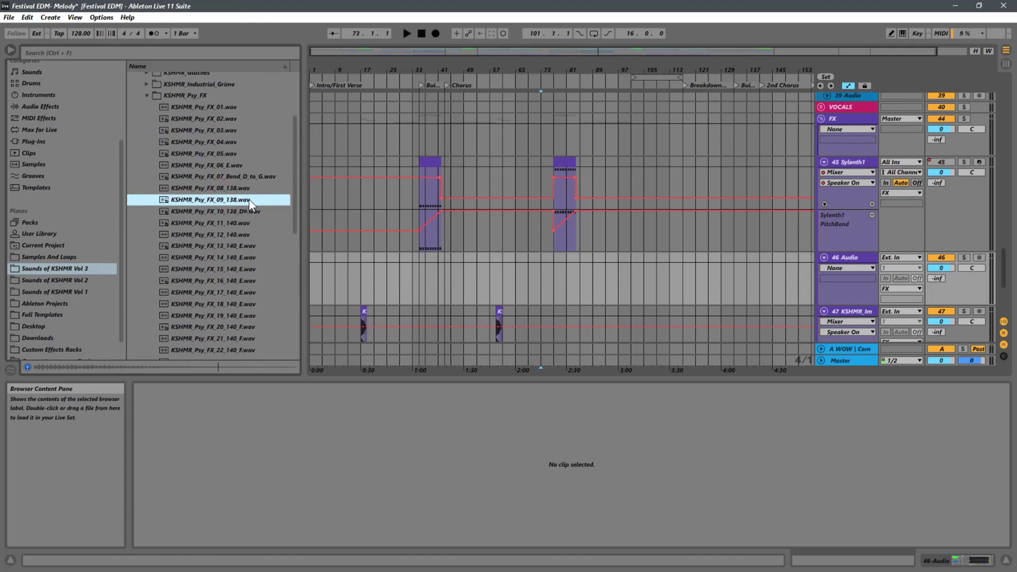
# - Place KSHMR_Psy_FX_09_138.wav on the empty audio track 46 at bar 85 and warp it with a segment tempo of 138 BPM
pyautogui.moveTo(215, 201); pyautogui.dragTo(582, 266)
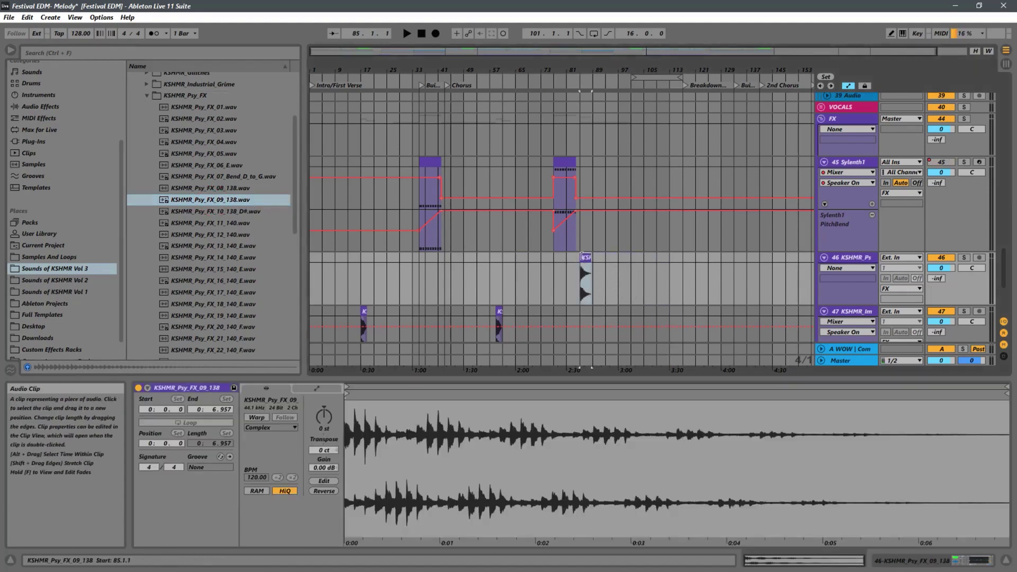
pyautogui.click(257, 418)
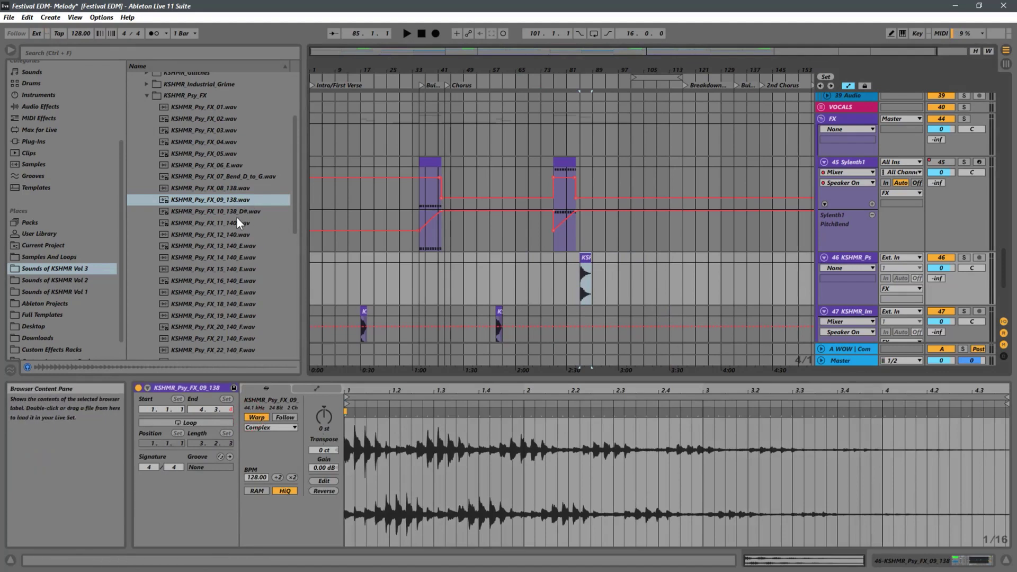
pyautogui.click(252, 478)
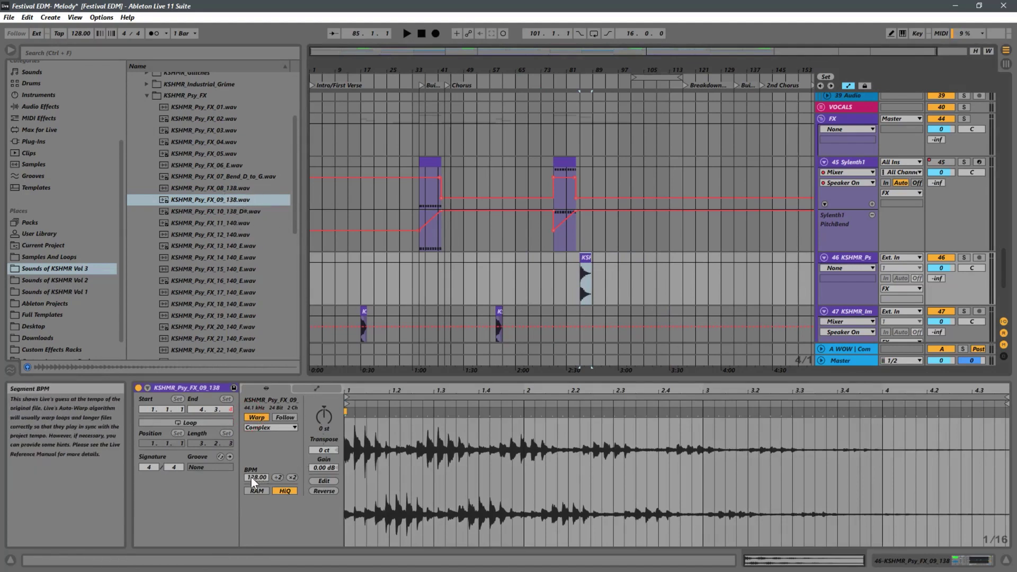
pyautogui.write('138')
pyautogui.press('Return')
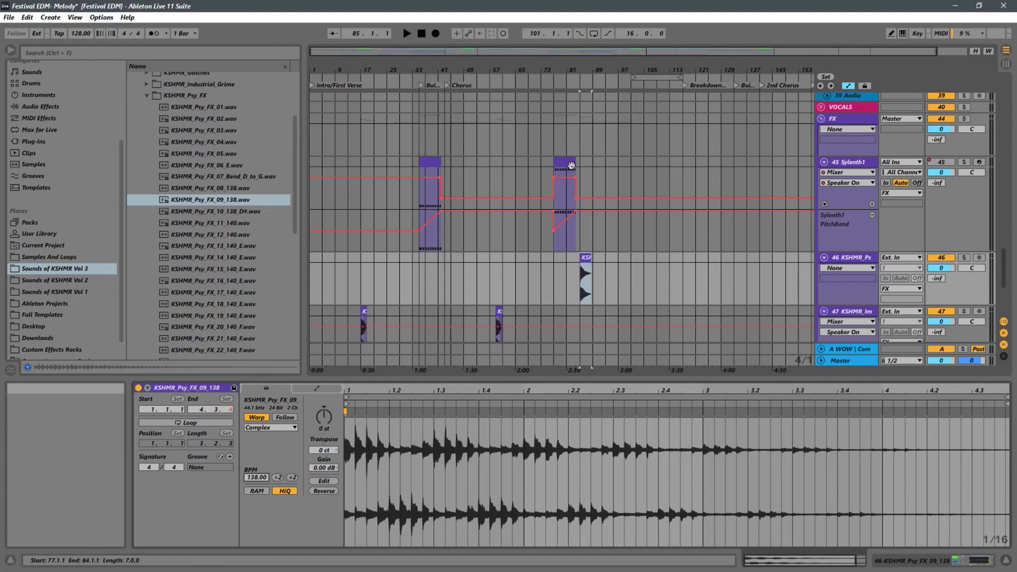
# - Play the arrangement from bar 84 to hear the Psy FX clip in context
pyautogui.scroll(3, 561, 223)
pyautogui.click(609, 285)
pyautogui.press('space')
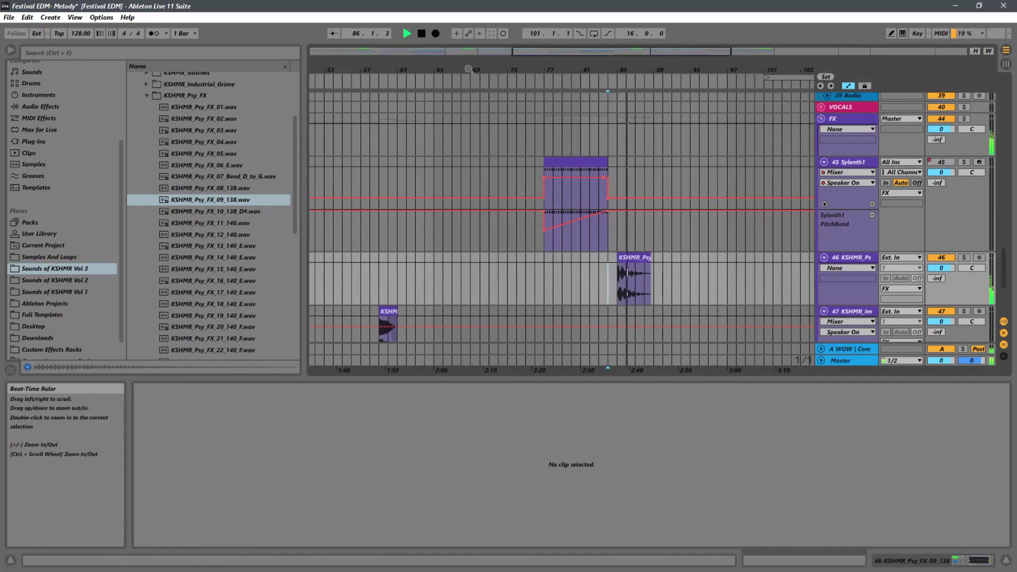
# - Try the Psy FX clip at bar 89 and play the arrangement from there
pyautogui.moveTo(469, 70); pyautogui.dragTo(471, 47)
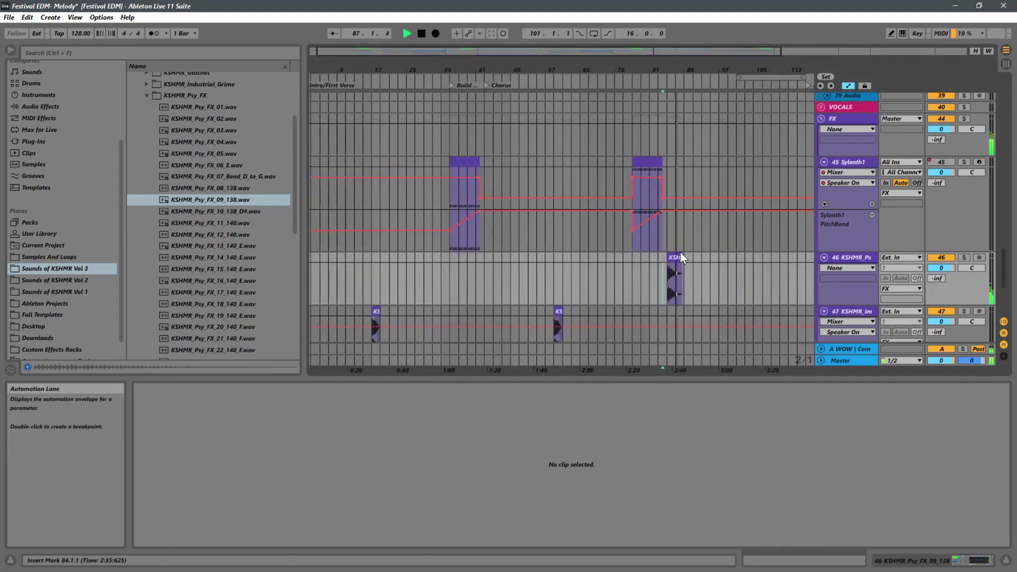
pyautogui.click(680, 257)
pyautogui.moveTo(680, 257); pyautogui.dragTo(695, 261)
pyautogui.click(684, 300)
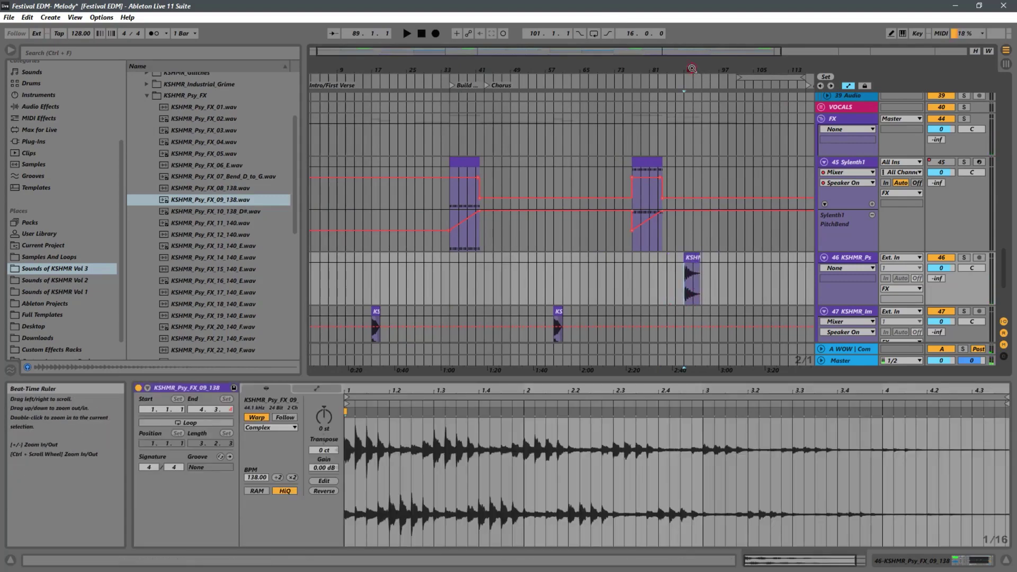
pyautogui.moveTo(718, 75); pyautogui.dragTo(695, 155)
pyautogui.scroll(3, 665, 271)
pyautogui.scroll(10, 666, 271)
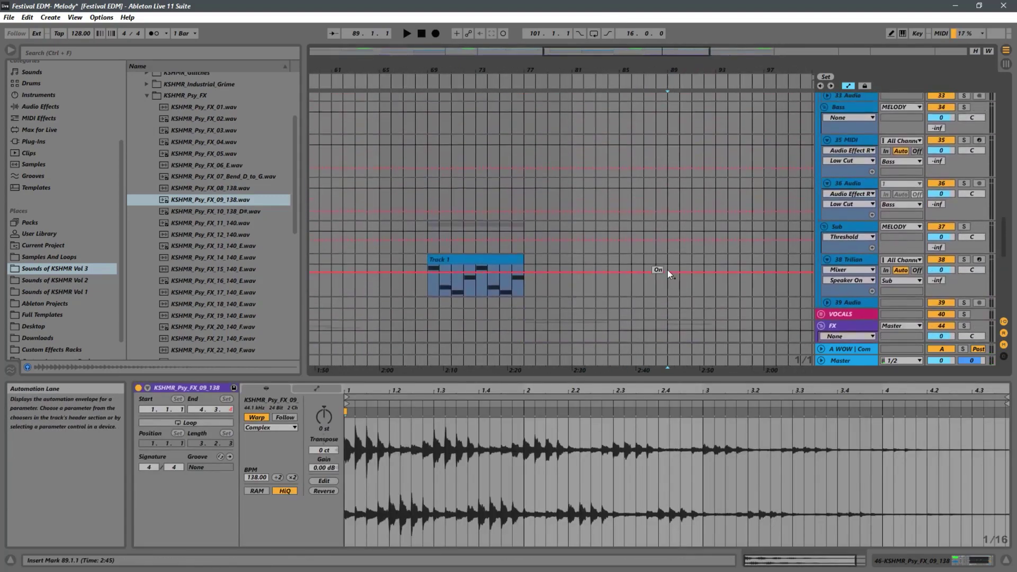
pyautogui.press('space')
pyautogui.scroll(-5, 686, 260)
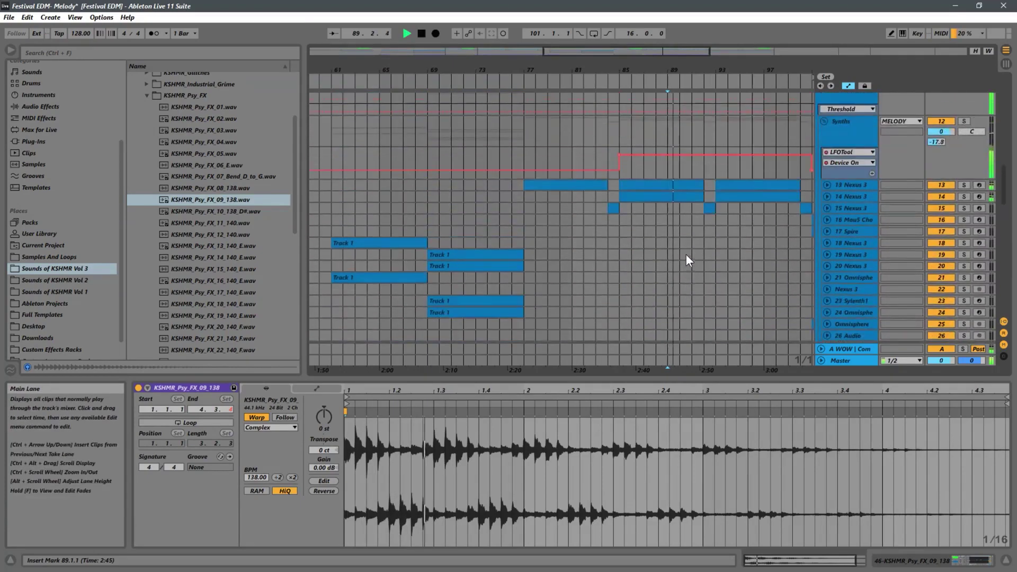
pyautogui.scroll(-15, 706, 254)
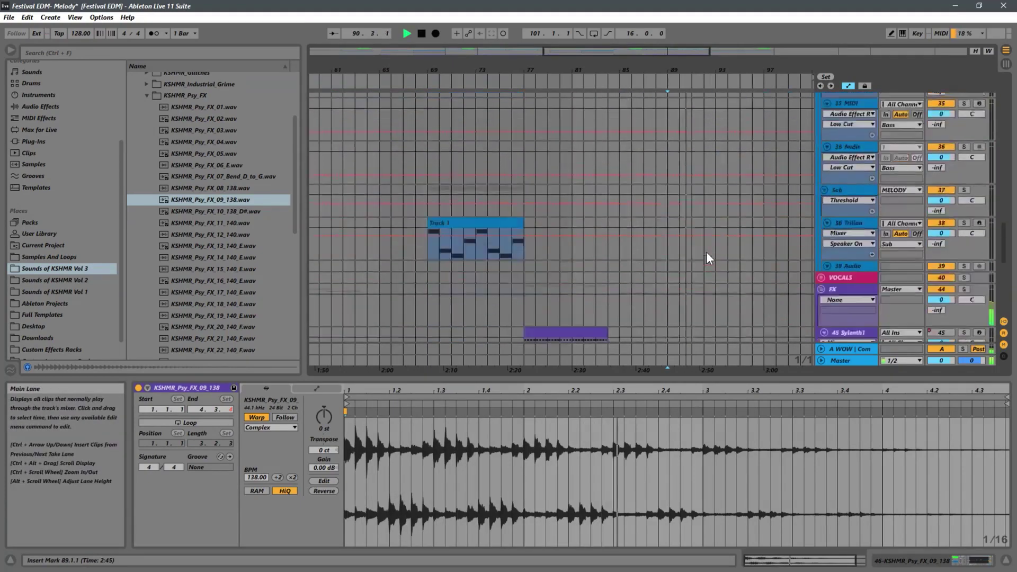
# - Move the Psy FX clip so it starts exactly at bar 93 and play from bar 92.4.1
pyautogui.moveTo(690, 248); pyautogui.dragTo(741, 249)
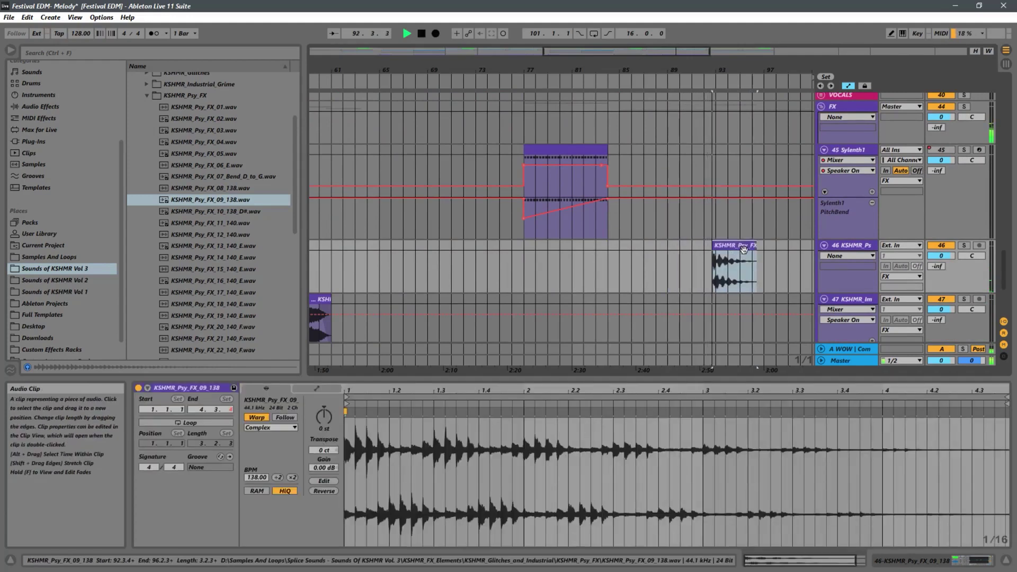
pyautogui.moveTo(726, 74); pyautogui.dragTo(699, 130)
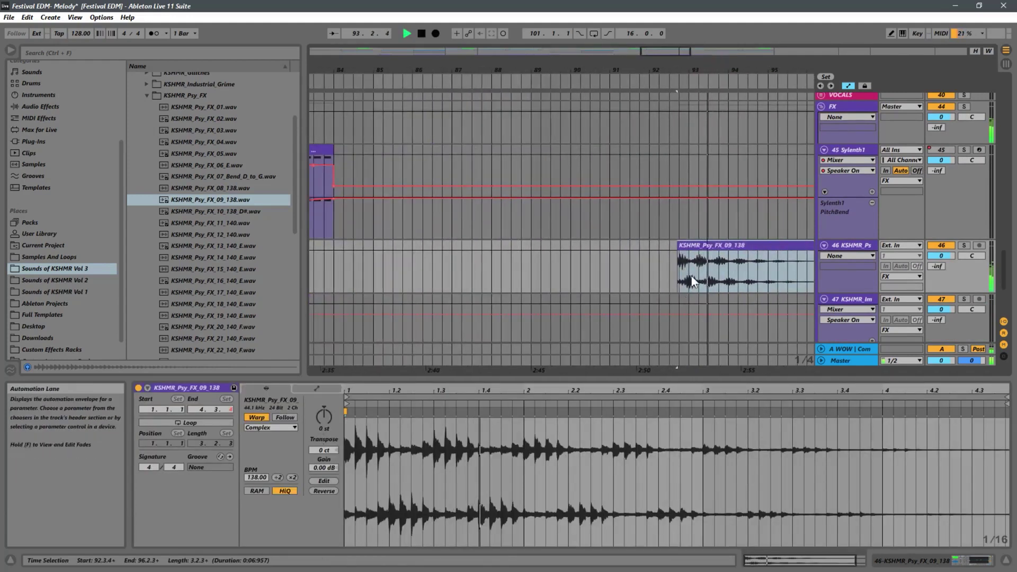
pyautogui.moveTo(692, 244); pyautogui.dragTo(704, 245)
pyautogui.click(678, 267)
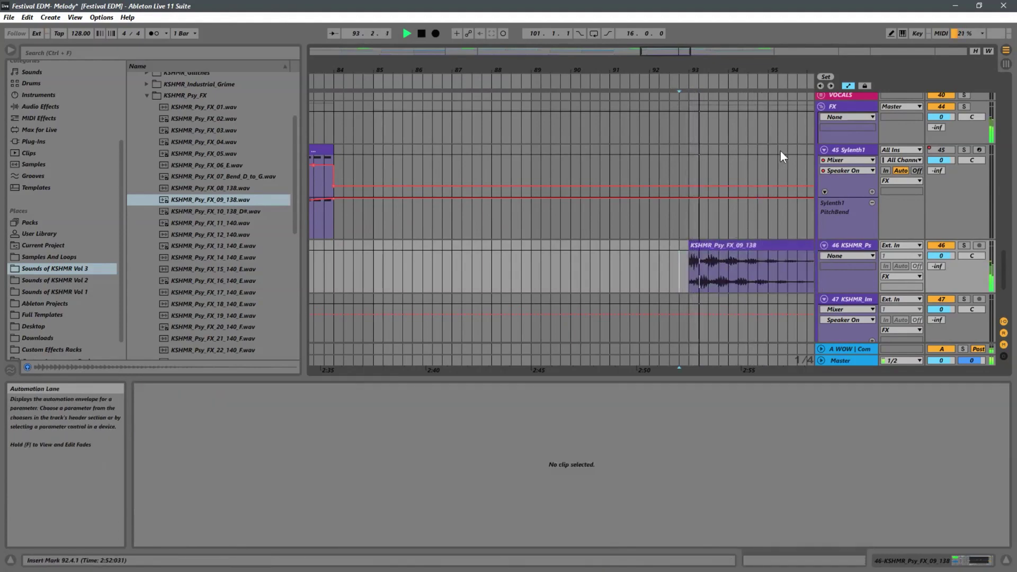
# - Copy the Psy FX clip to bar 51 in the first chorus and play from bar 49
pyautogui.press('w')
pyautogui.scroll(5, 477, 119)
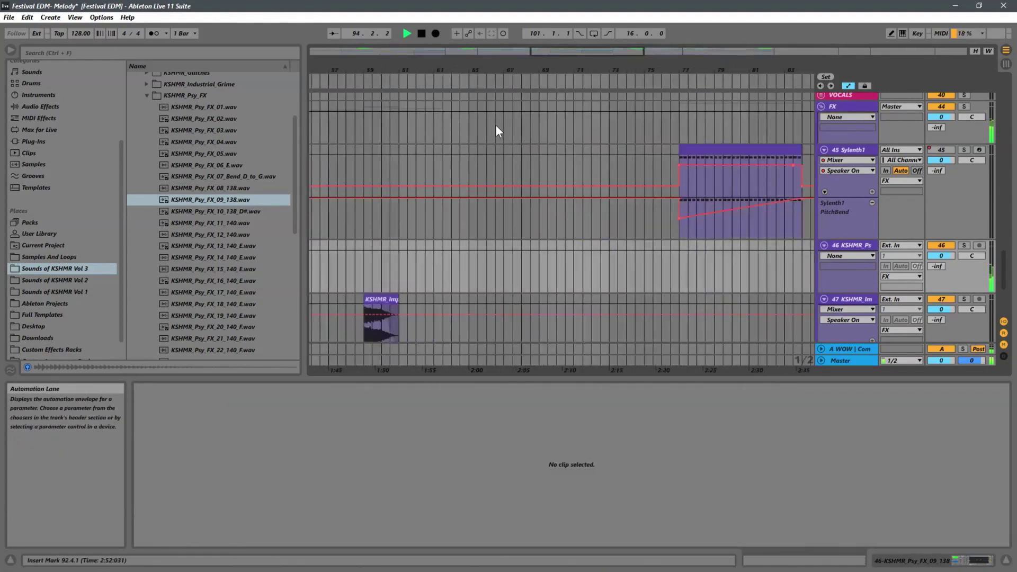
pyautogui.scroll(-5, 493, 125)
pyautogui.scroll(2, 466, 133)
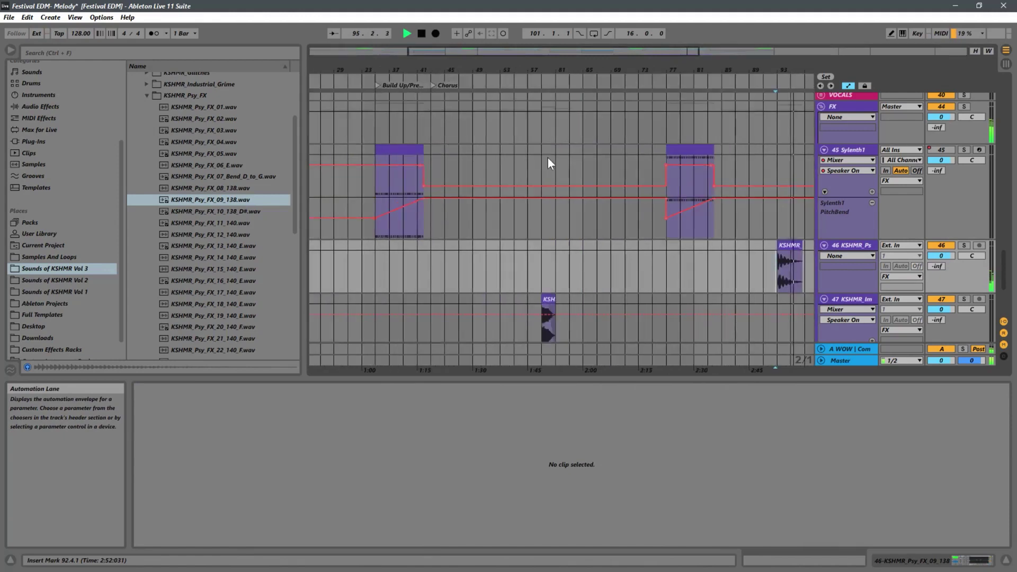
pyautogui.click(782, 245)
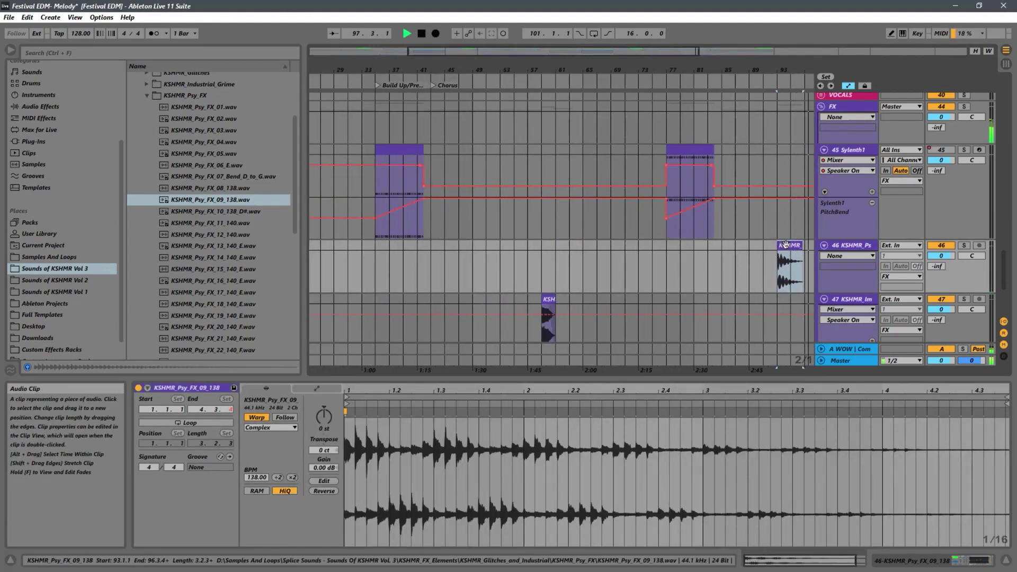
pyautogui.moveTo(786, 245); pyautogui.dragTo(499, 251)
pyautogui.click(479, 266)
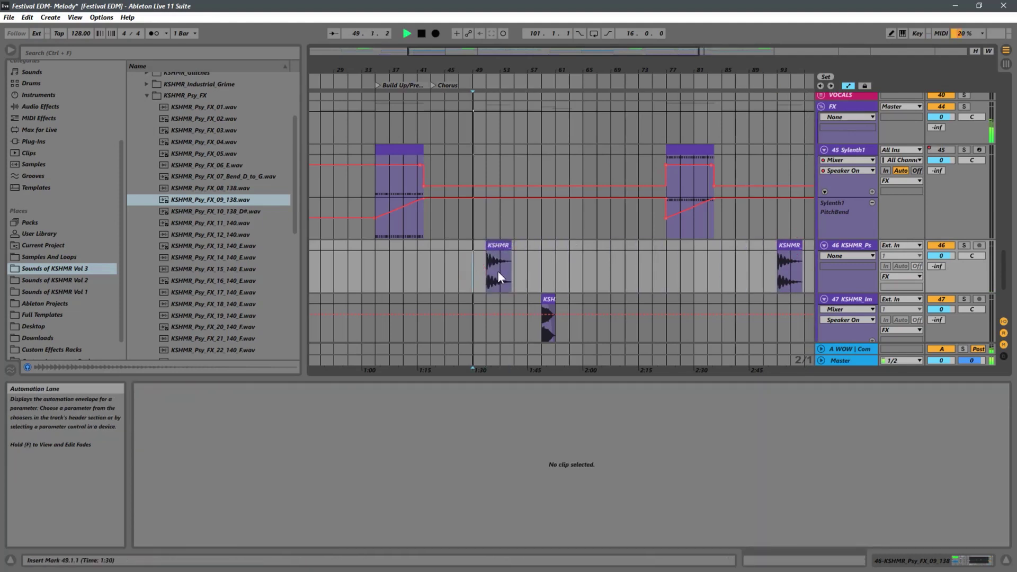
# - Try a copy of the Psy FX clip at bar 17, aligned with the first impact, and play from bar 16
pyautogui.scroll(5, 498, 270)
pyautogui.scroll(3, 502, 266)
pyautogui.scroll(-4, 515, 242)
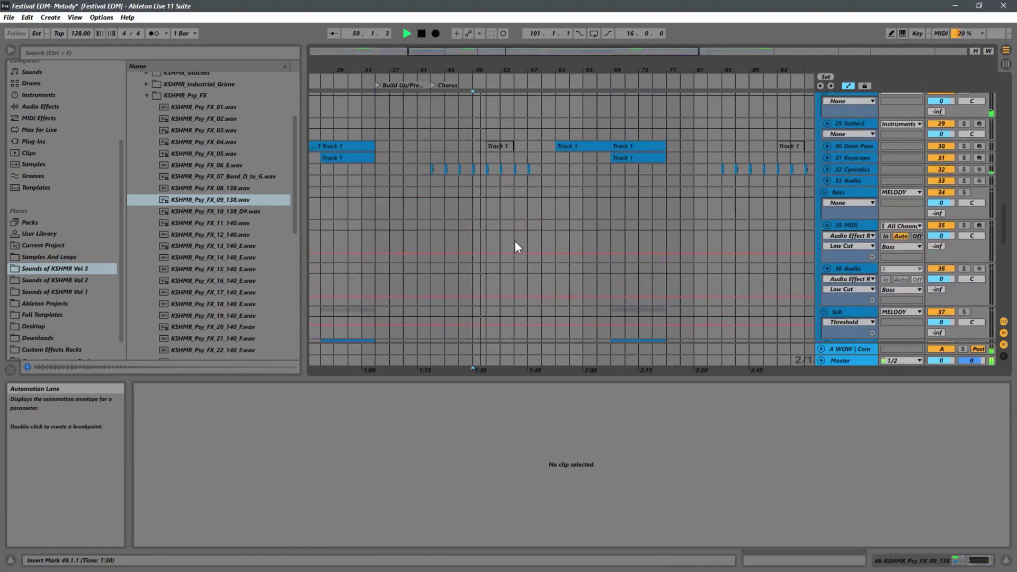
pyautogui.scroll(-5, 515, 242)
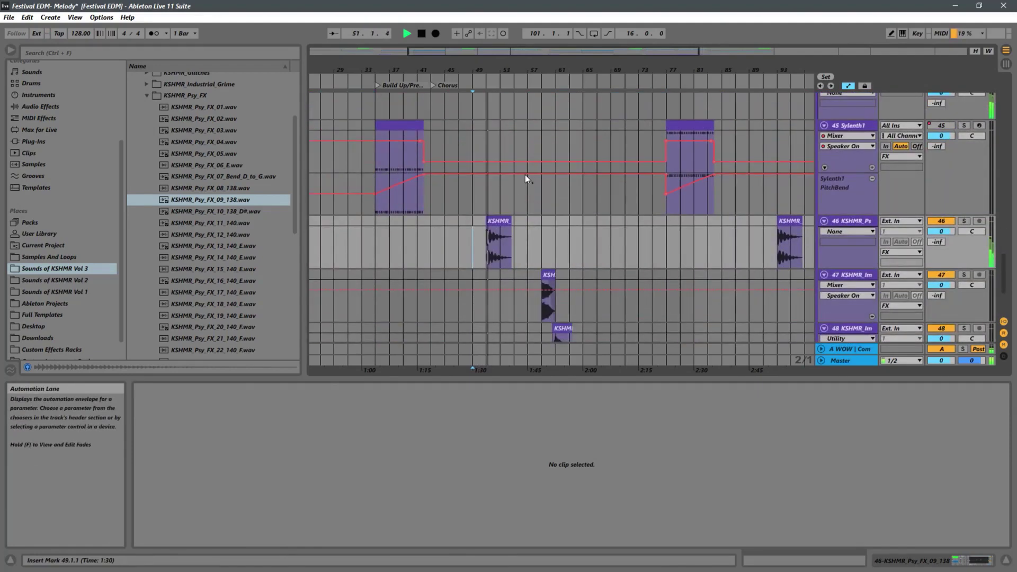
pyautogui.moveTo(466, 69); pyautogui.dragTo(519, 65)
pyautogui.moveTo(665, 221); pyautogui.dragTo(430, 233)
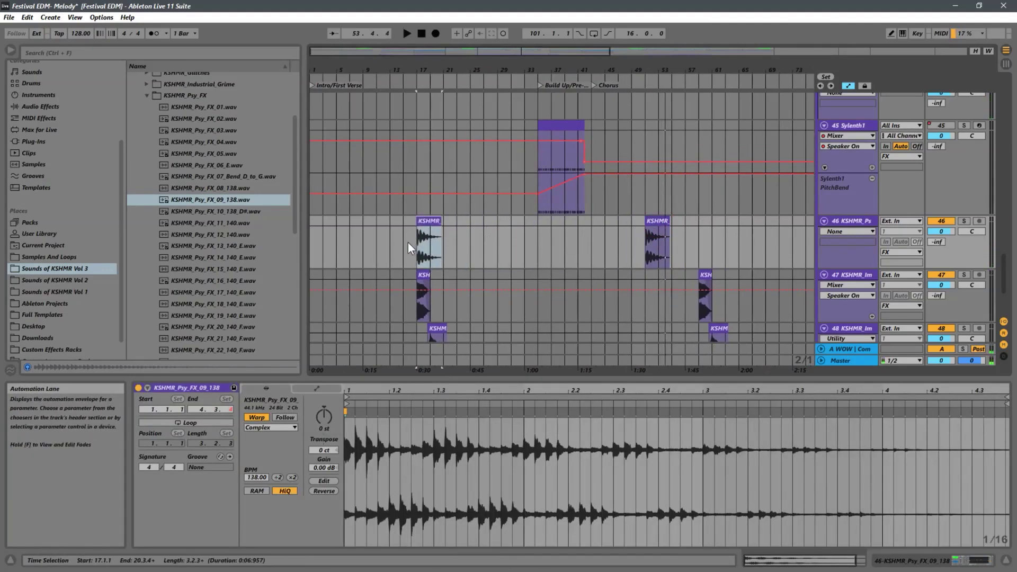
pyautogui.scroll(3, 421, 242)
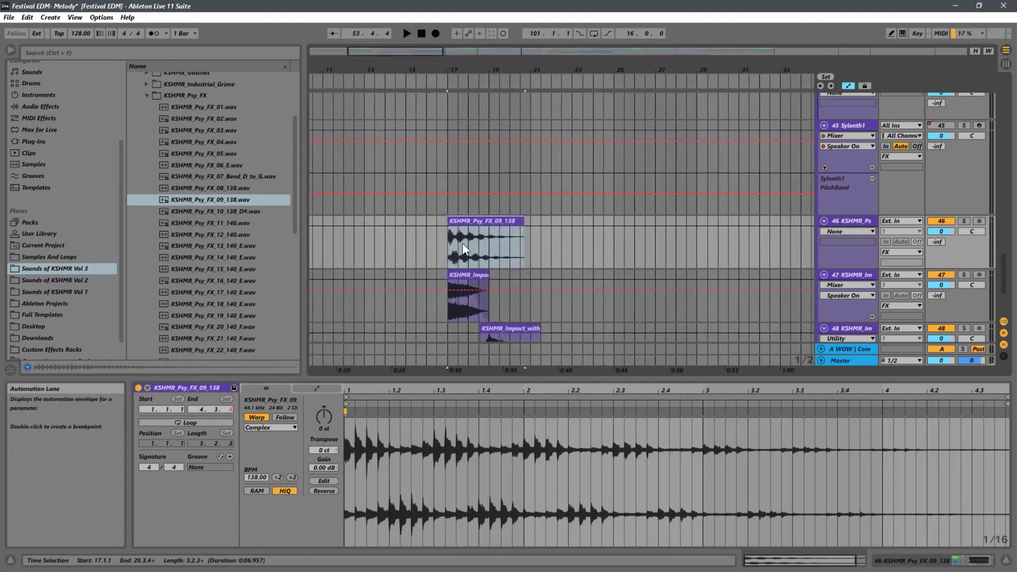
pyautogui.click(423, 242)
pyautogui.press('space')
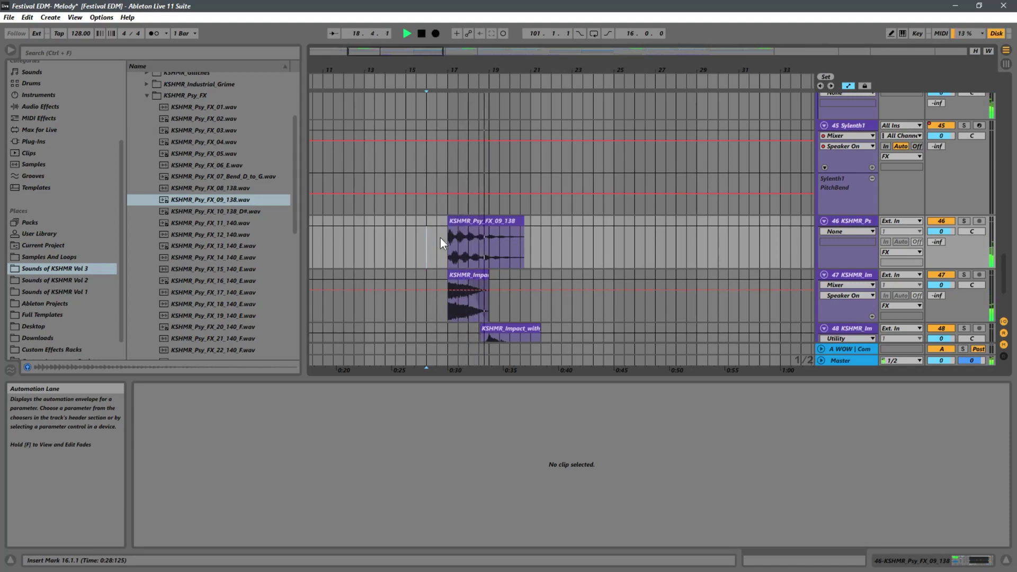
# - Delete the Psy FX clip at bar 17 on the Psy FX track
pyautogui.click(501, 223)
pyautogui.press('Delete')
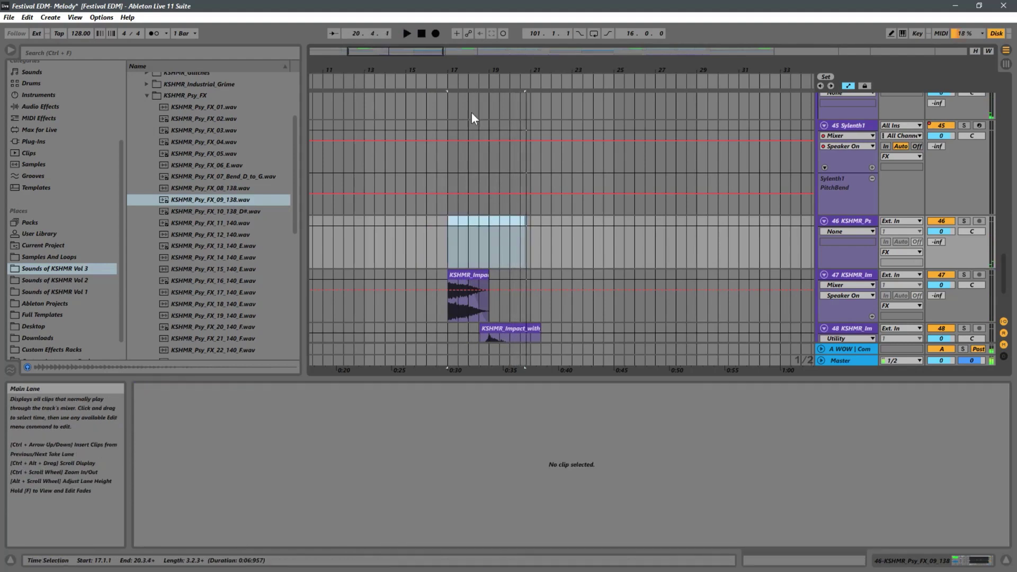
pyautogui.moveTo(374, 66); pyautogui.dragTo(372, 45)
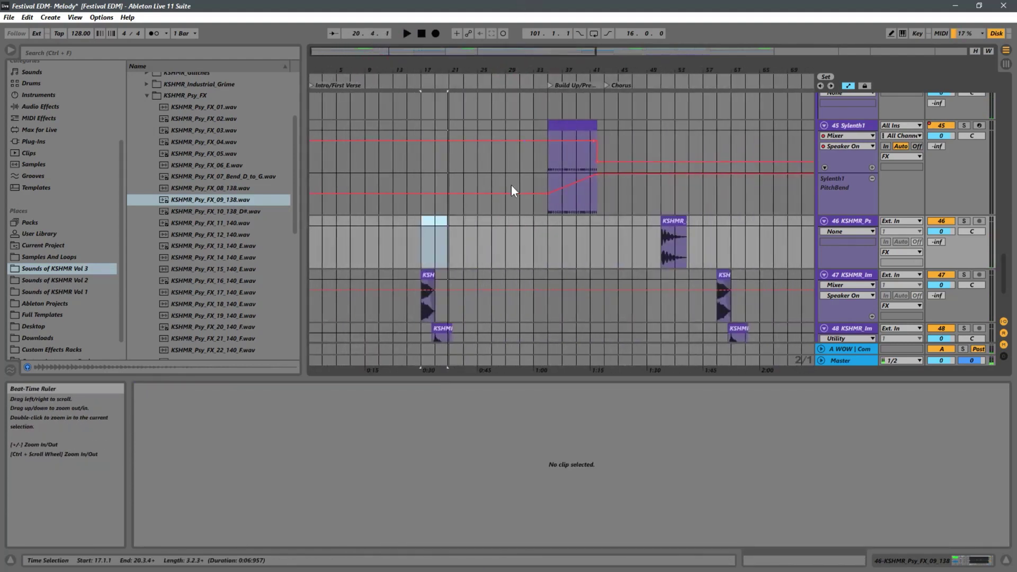
pyautogui.click(365, 237)
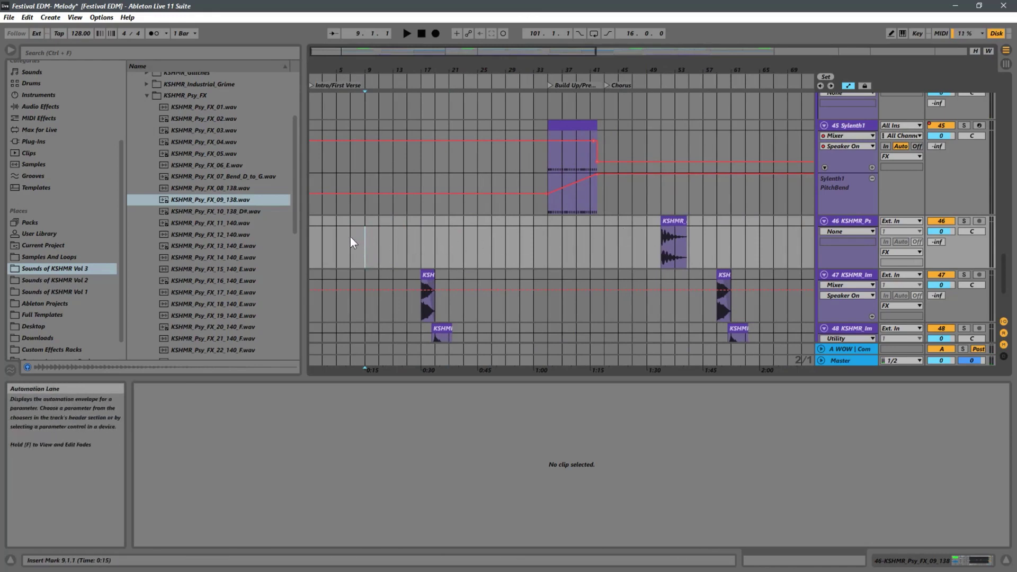
pyautogui.hotkey('ctrl', 'v')
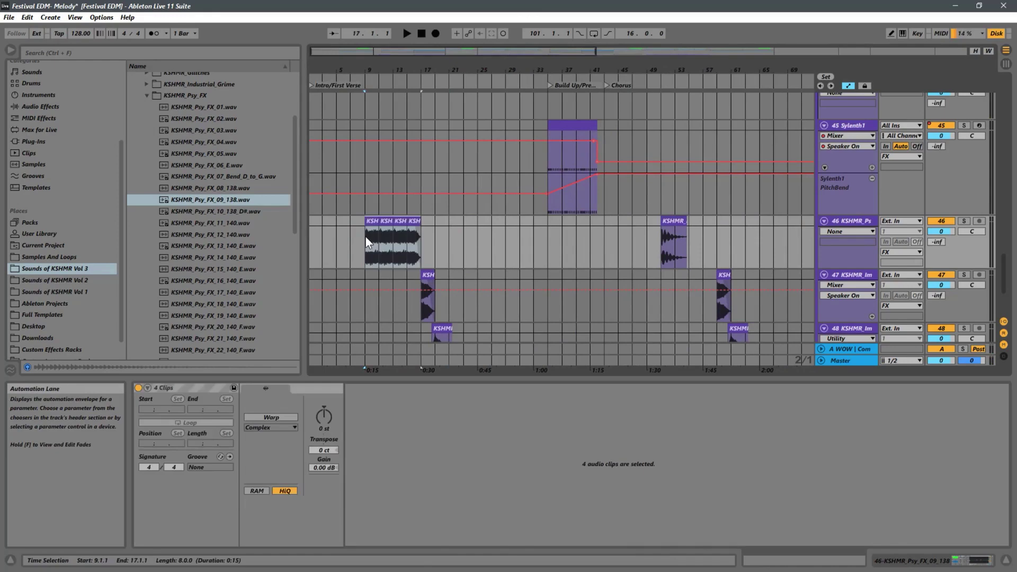
pyautogui.hotkey('ctrl', 'z')
# - Copy the Psy FX clip from the first chorus to bar 9 and play the arrangement from the beginning
pyautogui.moveTo(674, 220); pyautogui.dragTo(367, 237)
pyautogui.press('space')
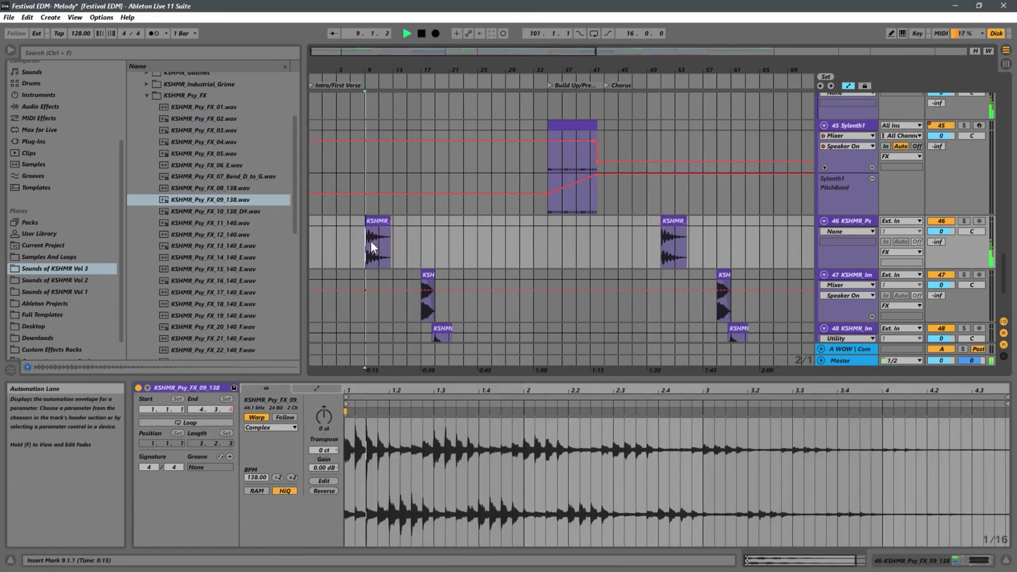
pyautogui.click(315, 250)
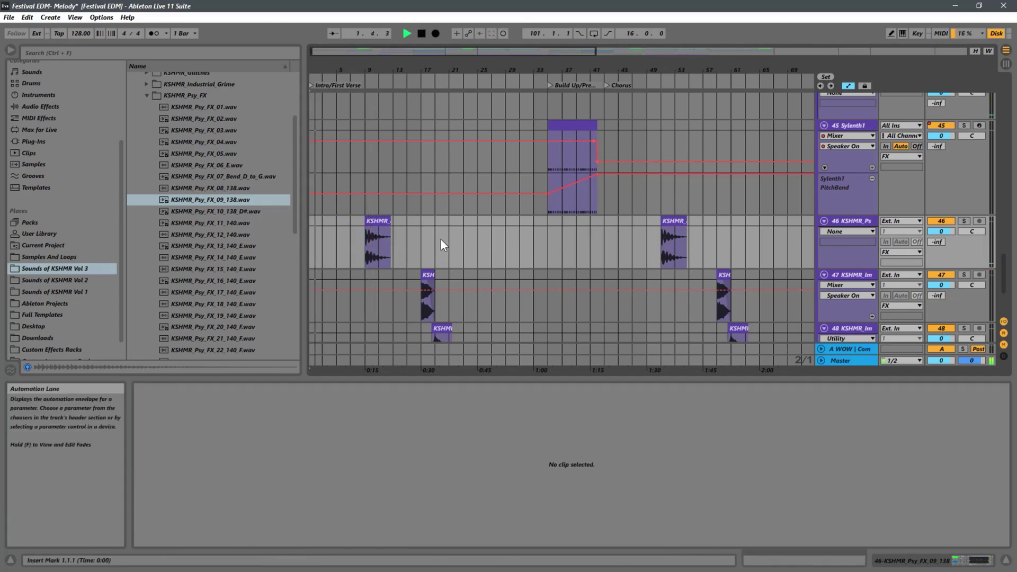
pyautogui.scroll(-1, 441, 239)
pyautogui.scroll(-3, 440, 240)
pyautogui.scroll(2, 438, 239)
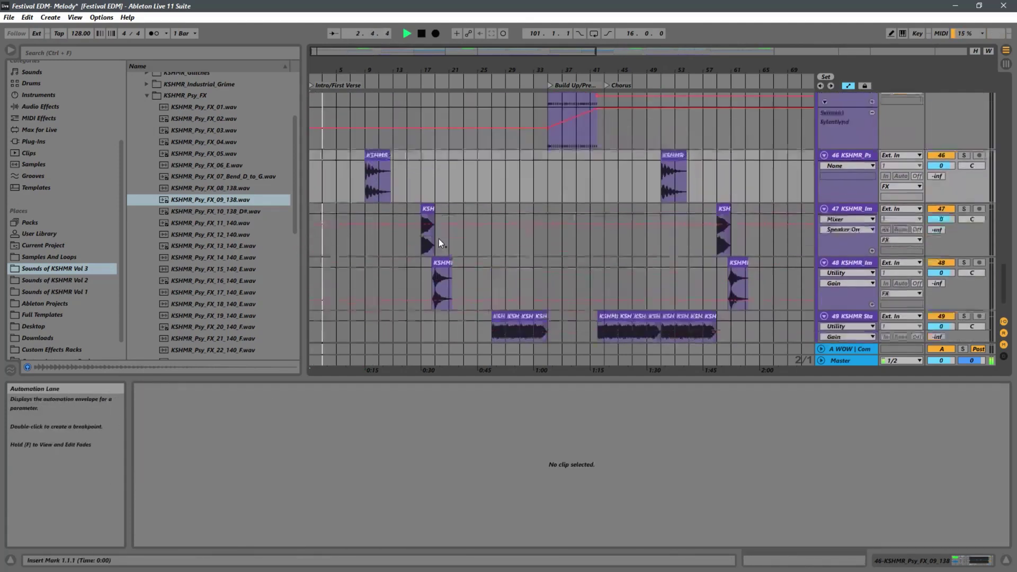
pyautogui.scroll(5, 438, 240)
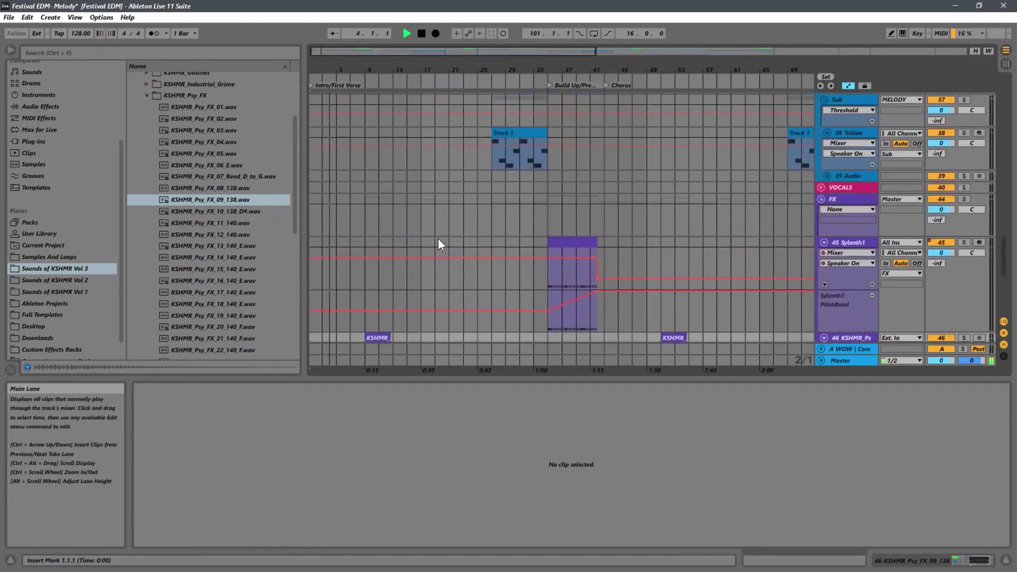
pyautogui.scroll(-1, 438, 240)
pyautogui.scroll(-1, 438, 240)
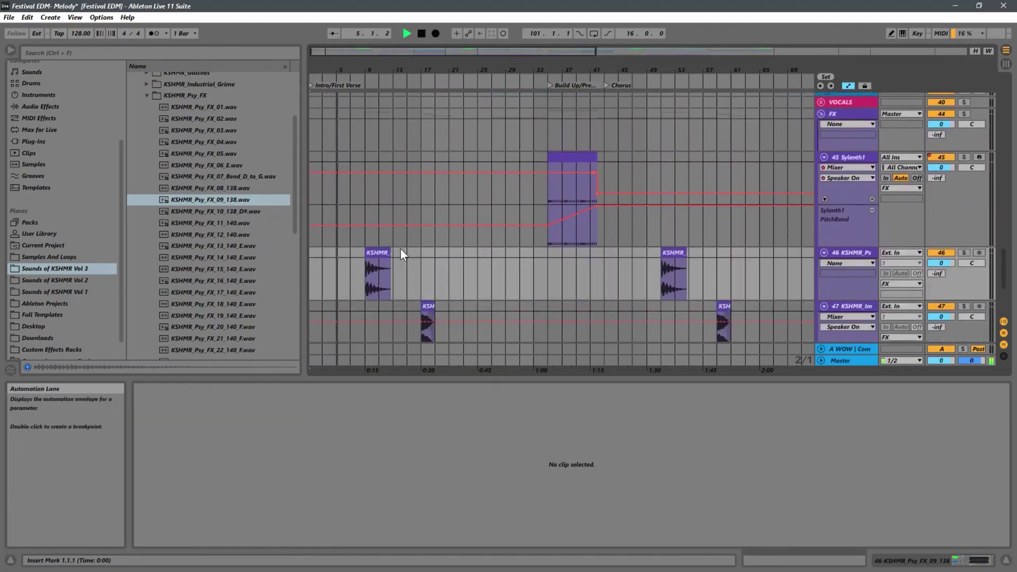
# - Copy the Psy FX clip from bar 9 to bar 35 at the start of the build-up
pyautogui.click(382, 251)
pyautogui.moveTo(382, 251); pyautogui.dragTo(554, 265)
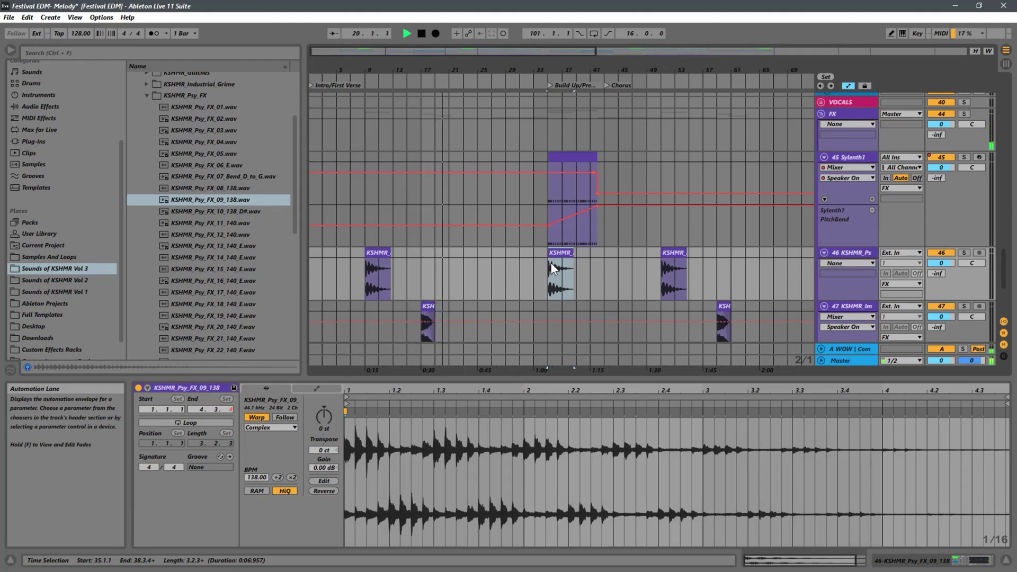
pyautogui.scroll(-5, 552, 267)
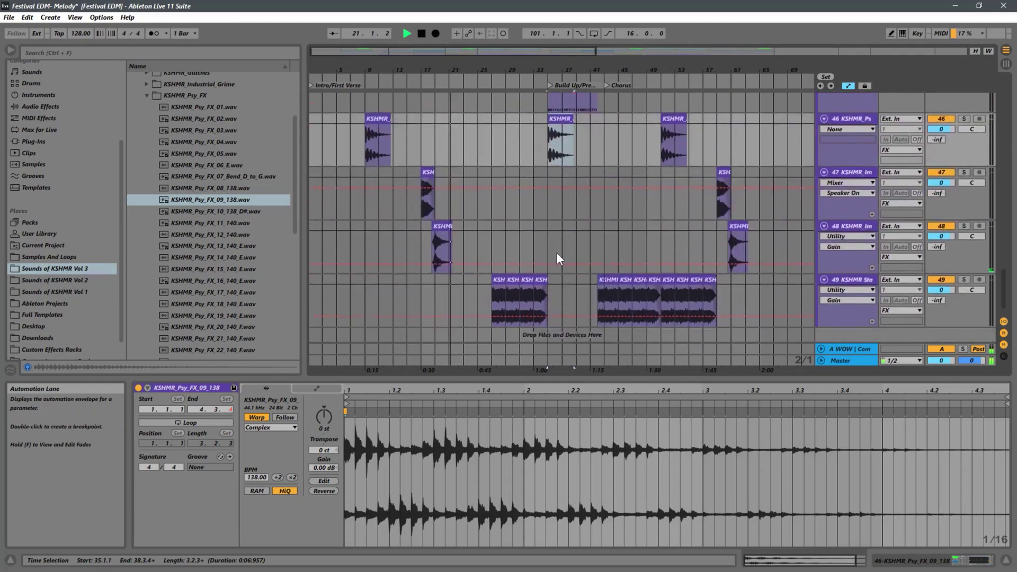
# - Try a copy of the Psy FX clip at bar 27 during playback and remove it
pyautogui.click(847, 229)
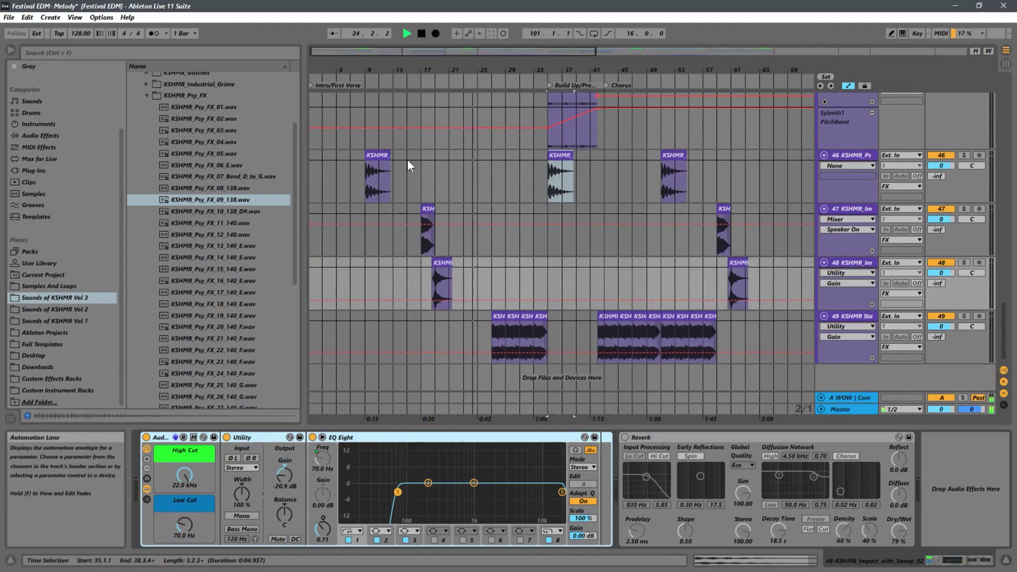
pyautogui.click(381, 155)
pyautogui.moveTo(381, 156); pyautogui.dragTo(514, 167)
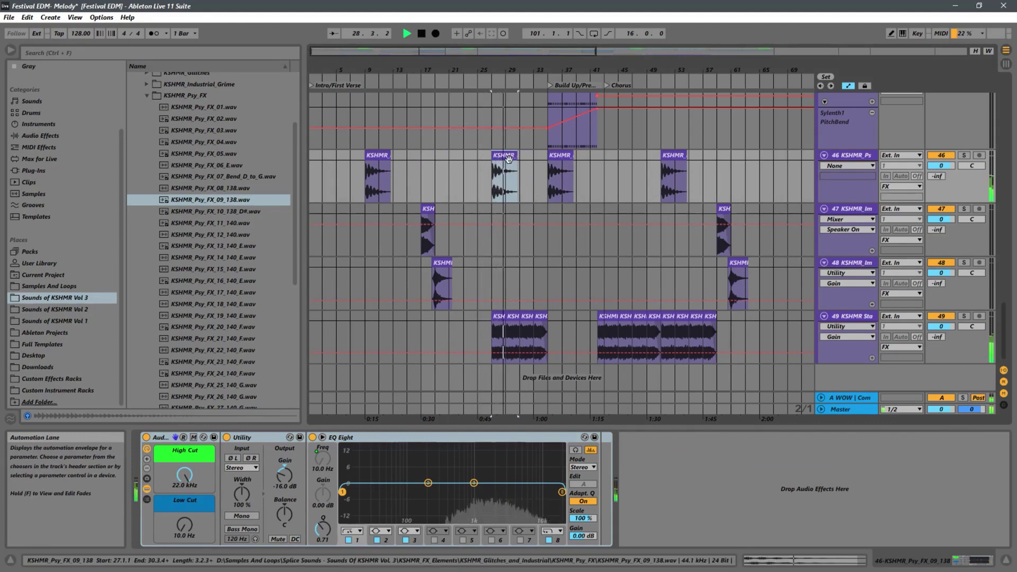
pyautogui.press('Delete')
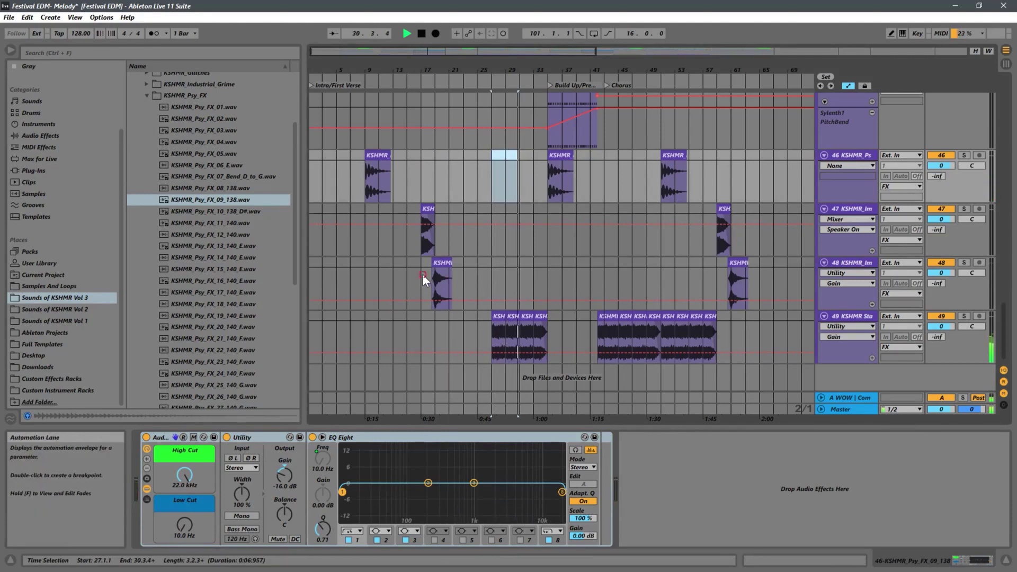
# - Try a copy of the KSHMR_Impact_with_Sweep_02 clip at 26.3.2, play from bar 25, and undo the copy
pyautogui.click(446, 261)
pyautogui.moveTo(453, 269); pyautogui.dragTo(510, 269)
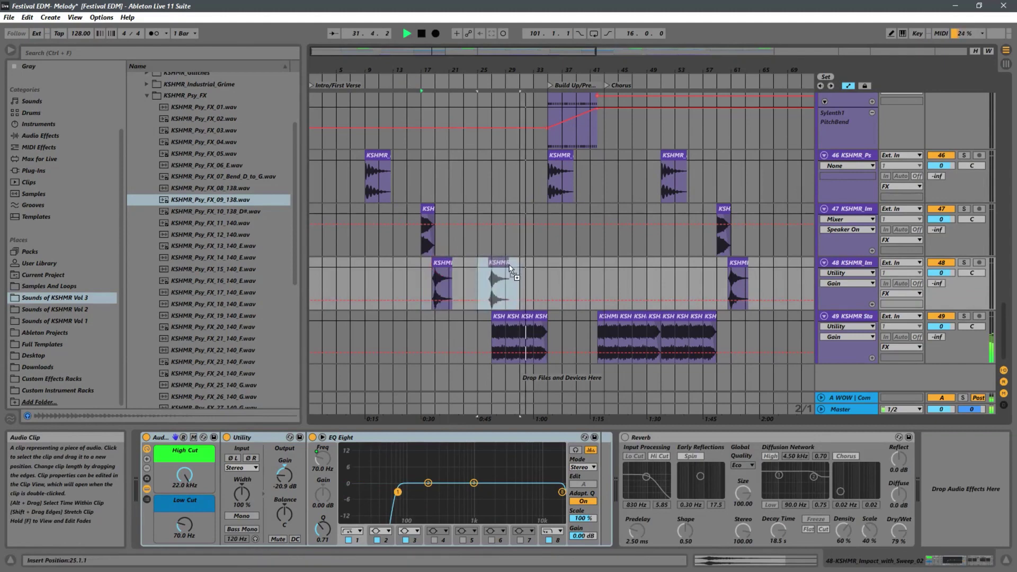
pyautogui.click(479, 281)
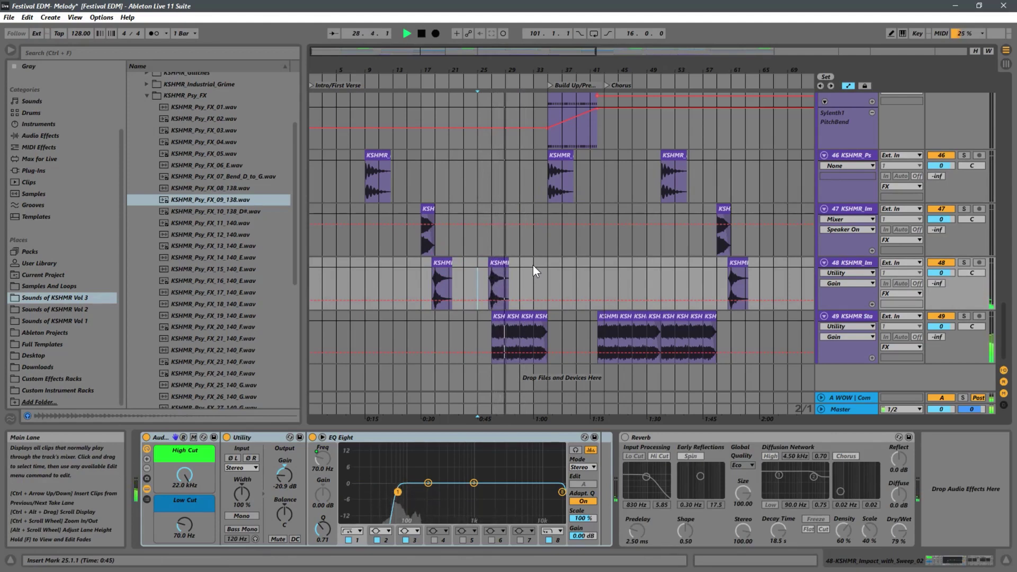
pyautogui.hotkey('ctrl', 'z')
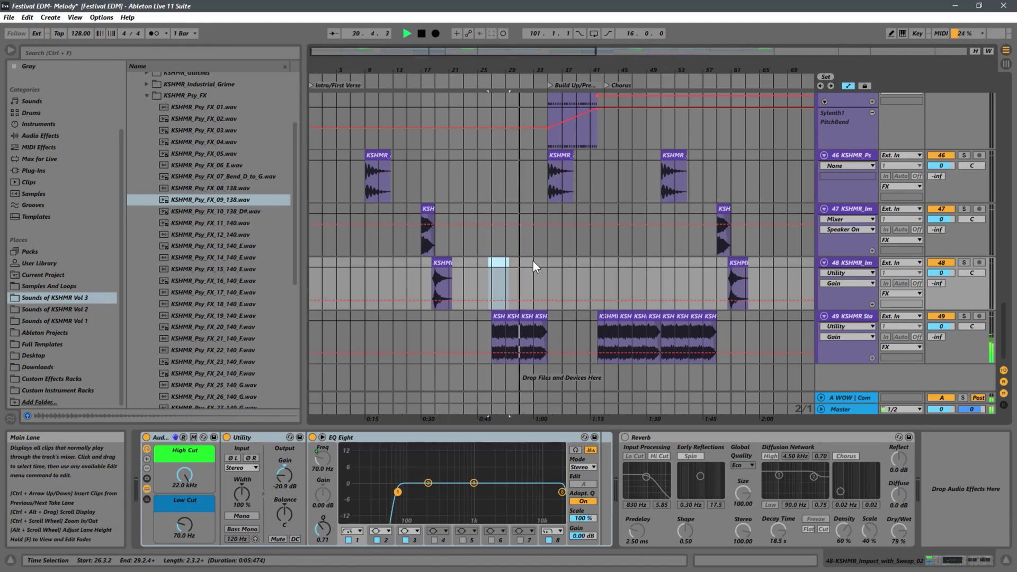
# - Copy the KSHMR_Impact_01 clip from bar 17 to bar 35 at the build-up's start and play from bar 34
pyautogui.scroll(1, 566, 258)
pyautogui.scroll(3, 566, 260)
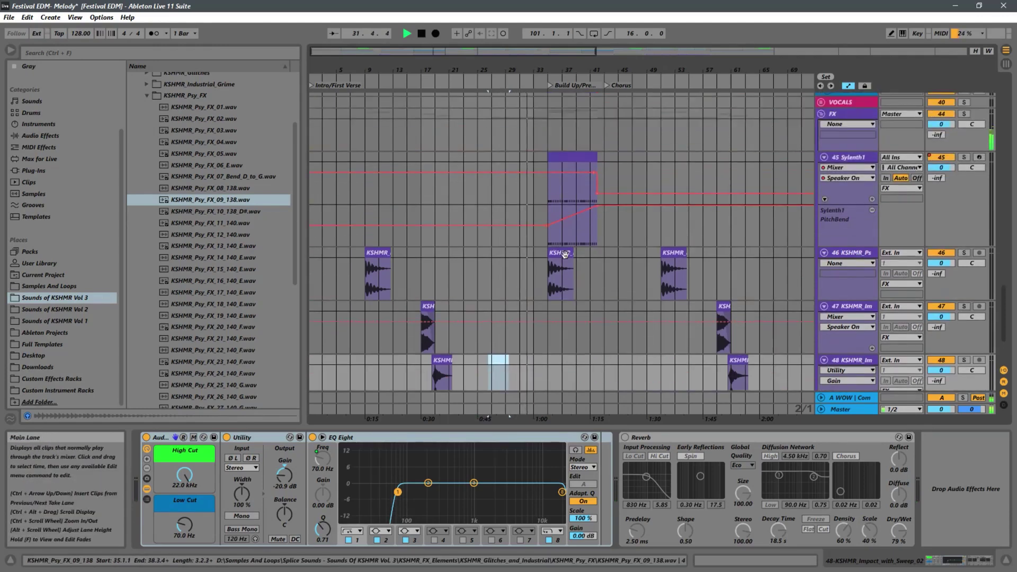
pyautogui.moveTo(543, 74); pyautogui.dragTo(484, 117)
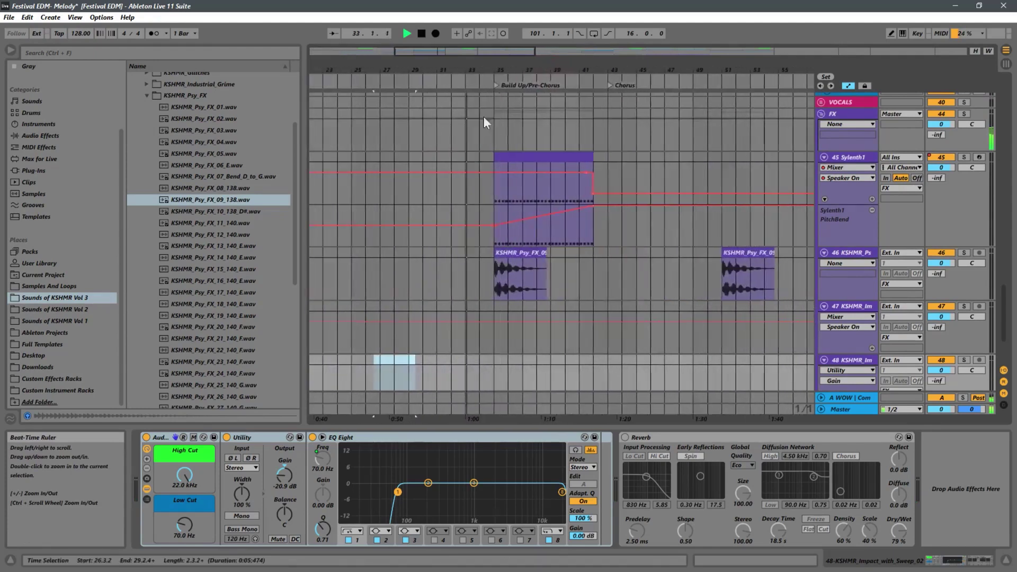
pyautogui.scroll(-4, 558, 271)
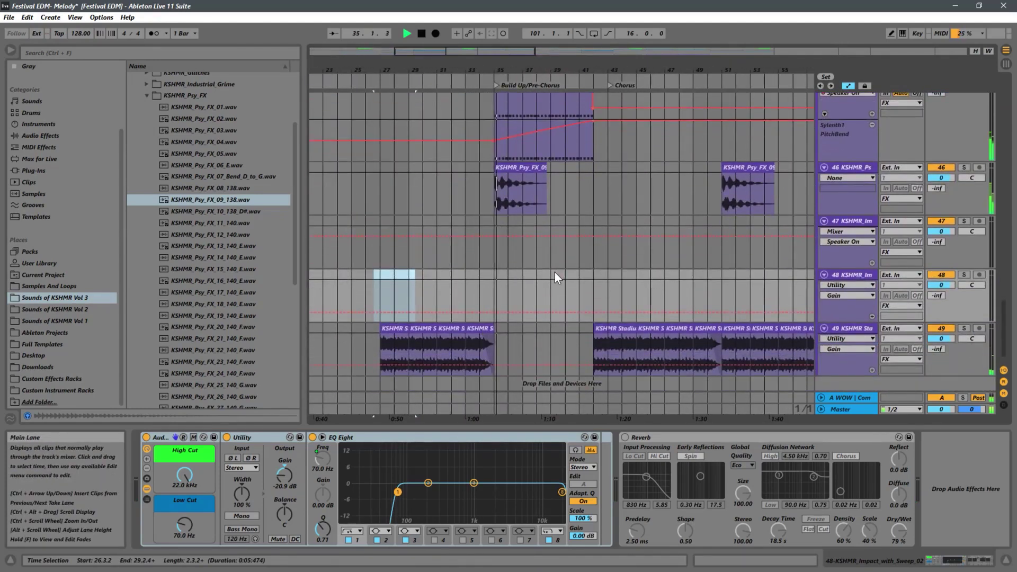
pyautogui.click(506, 169)
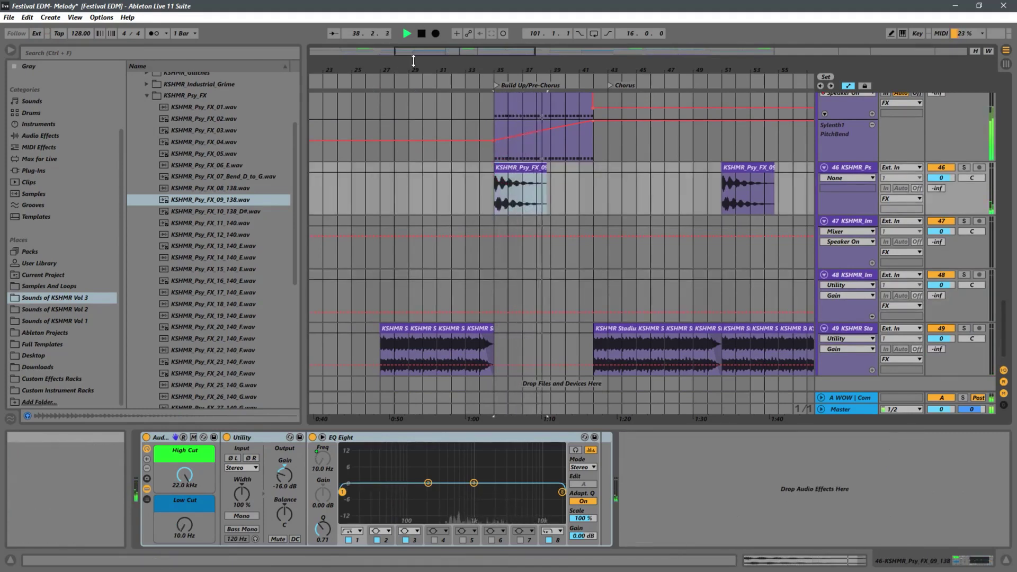
pyautogui.press('space')
pyautogui.moveTo(533, 52); pyautogui.dragTo(533, 43)
pyautogui.moveTo(430, 218); pyautogui.dragTo(628, 222)
pyautogui.click(589, 209)
pyautogui.press('space')
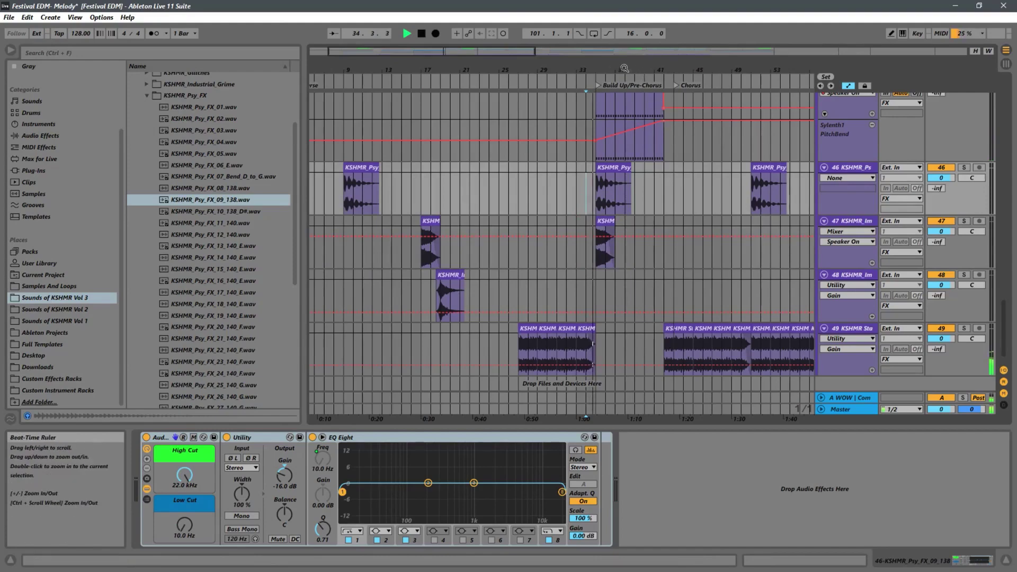
# - Delete the Psy FX clip at bar 35 and play from just before the build-up
pyautogui.moveTo(614, 70); pyautogui.dragTo(581, 171)
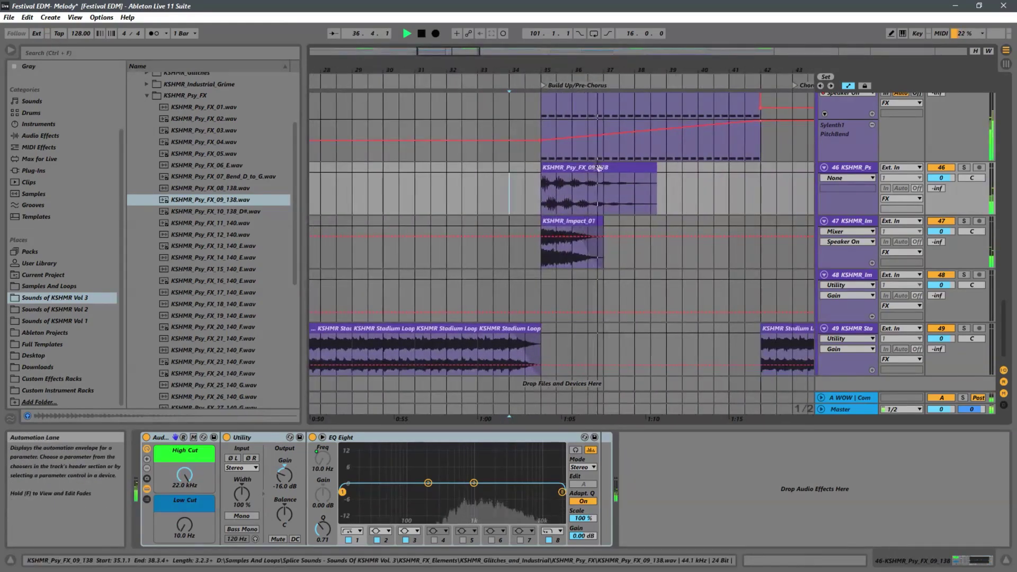
pyautogui.click(580, 171)
pyautogui.press('Delete')
pyautogui.click(526, 183)
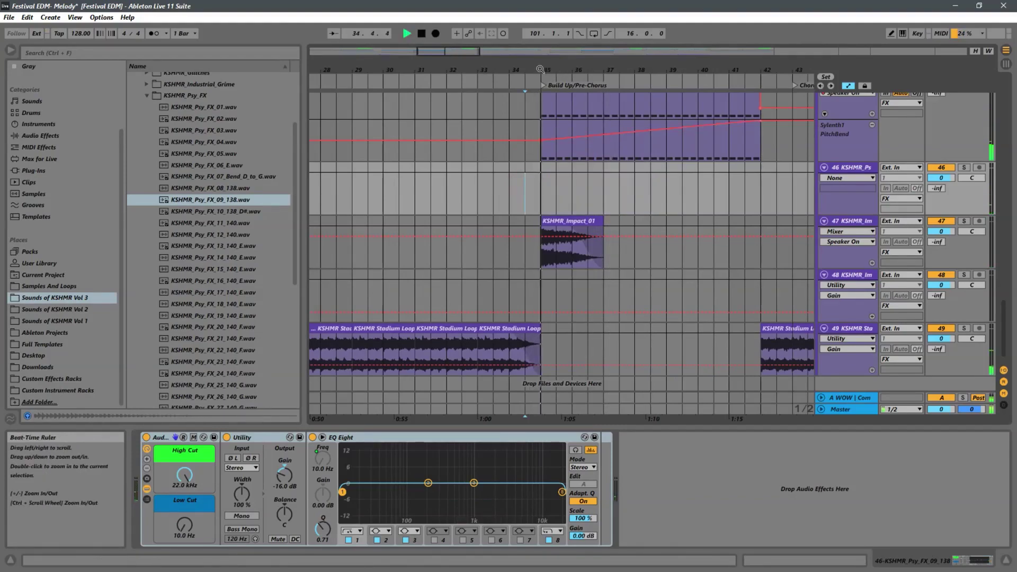
pyautogui.moveTo(604, 70); pyautogui.dragTo(609, 4)
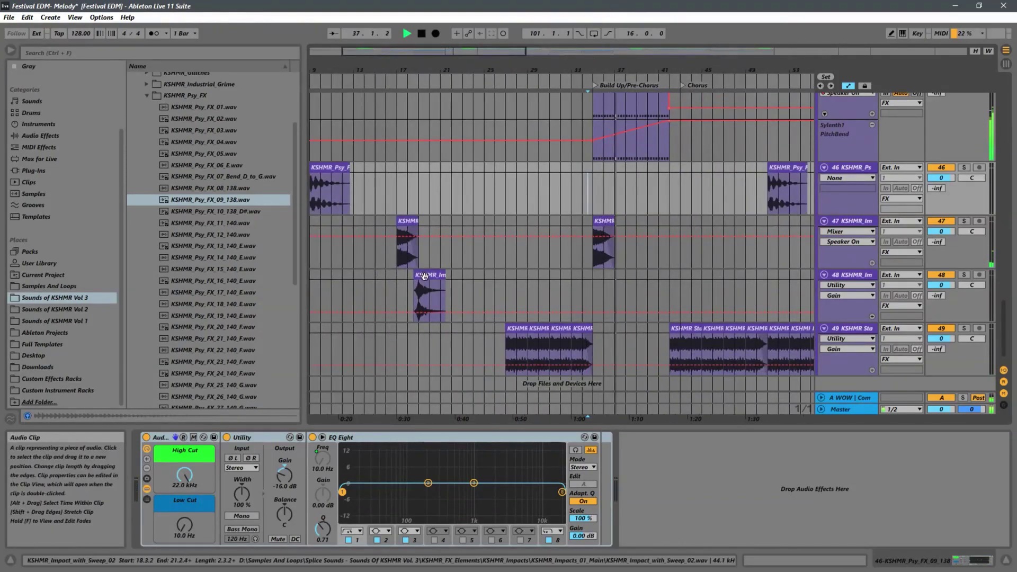
# - Replace the KSHMR_Impact_01 clip at bar 35 with a copy of KSHMR_Impact_with_Sweep_02 starting at 34.3.2, and play from bar 34
pyautogui.moveTo(423, 275); pyautogui.dragTo(597, 277)
pyautogui.click(598, 224)
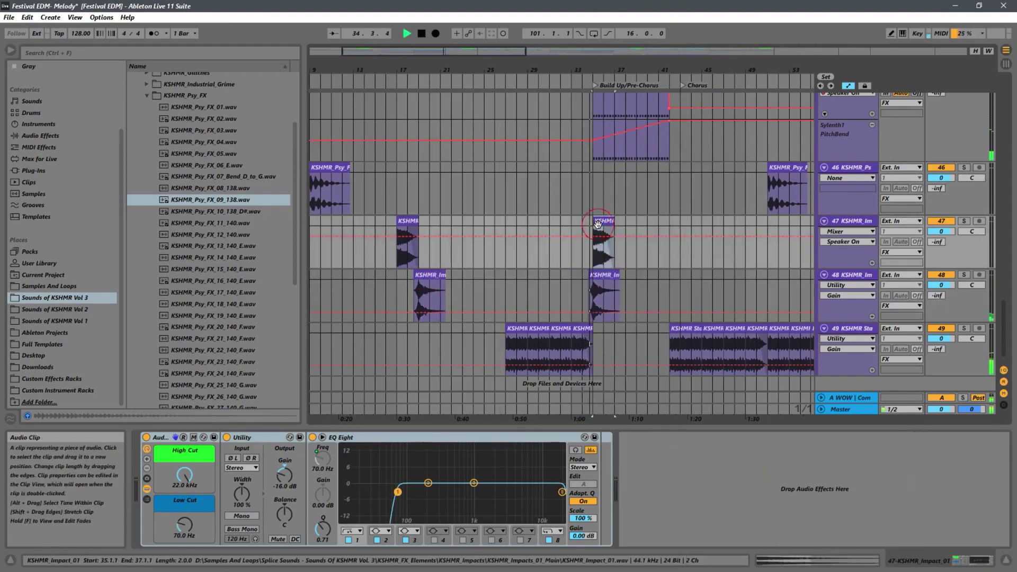
pyautogui.press('Delete')
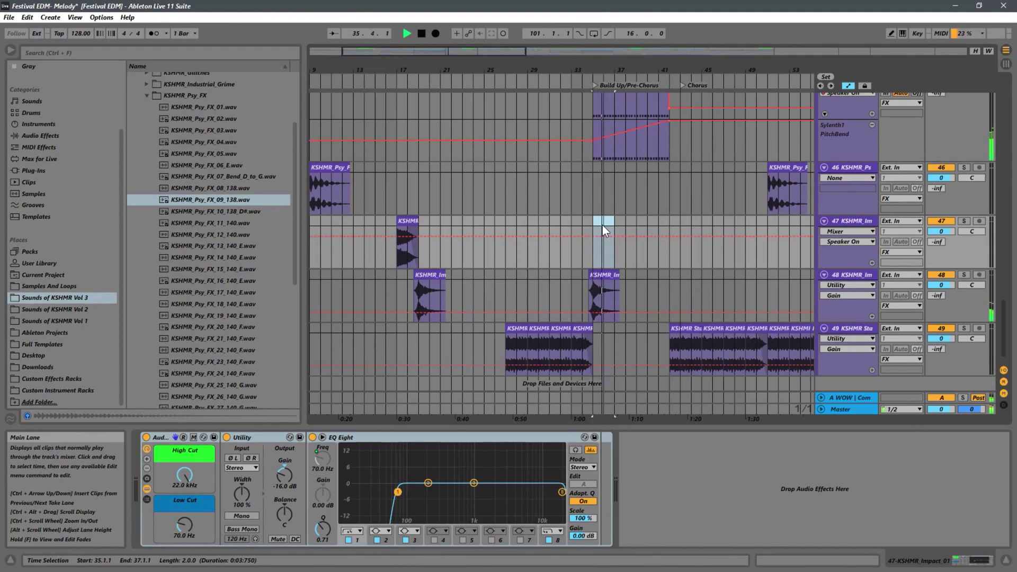
pyautogui.hotkey('ctrl', 'z')
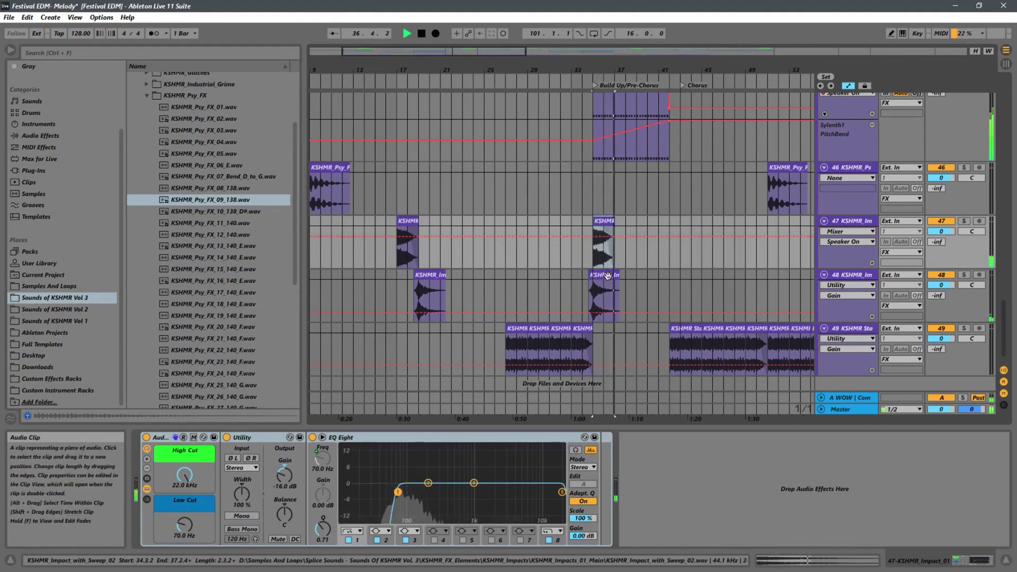
pyautogui.press('Delete')
pyautogui.click(586, 256)
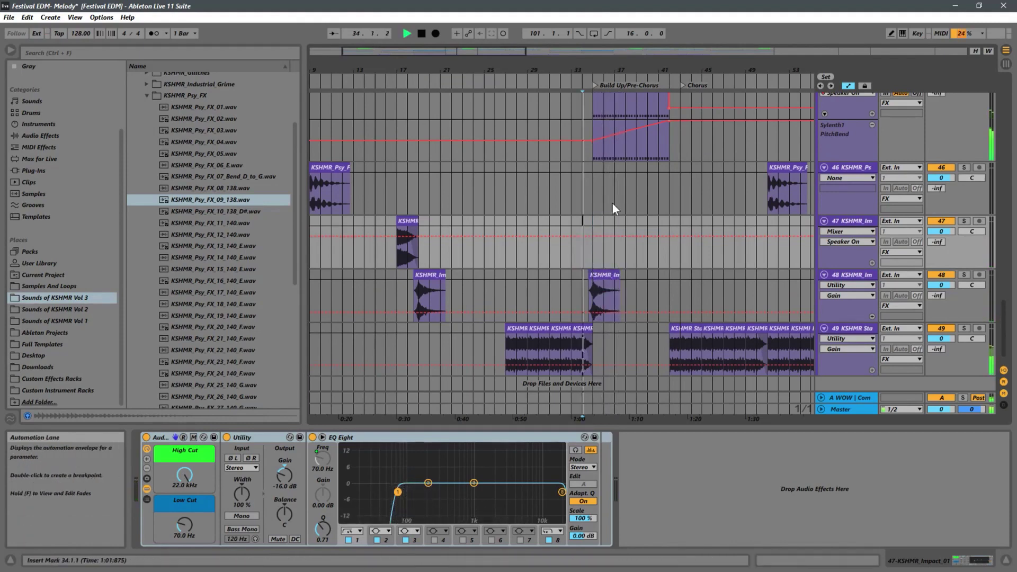
pyautogui.keyDown('ctrl'); pyautogui.scroll(4, 612, 204); pyautogui.keyUp('ctrl')
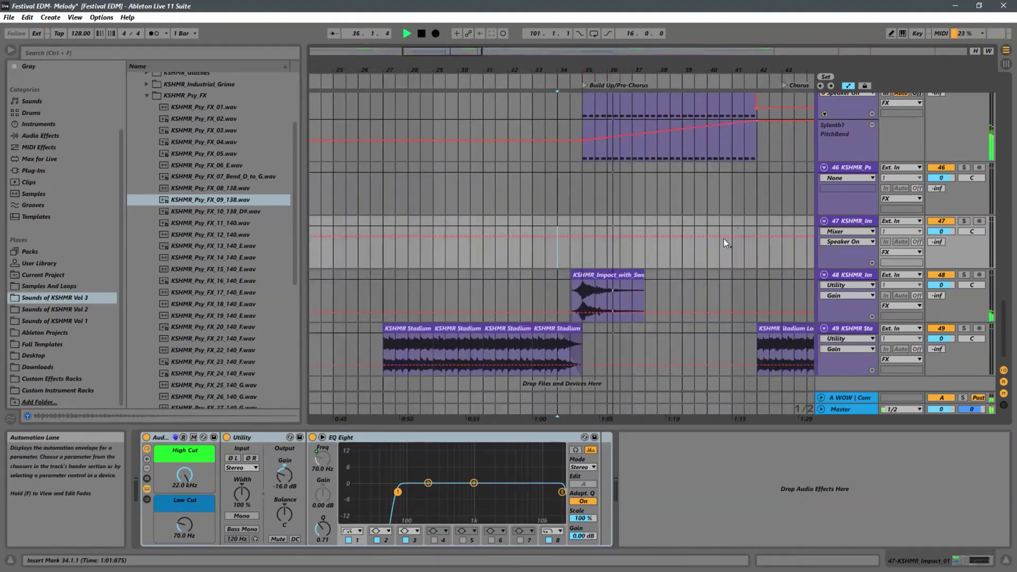
# - Restore the KSHMR_Impact_01 clip at bar 35, delete KSHMR_Impact_with_Sweep_02 beneath it, and play from 34.3.1
pyautogui.hotkey('ctrl', 'z')
pyautogui.click(615, 275)
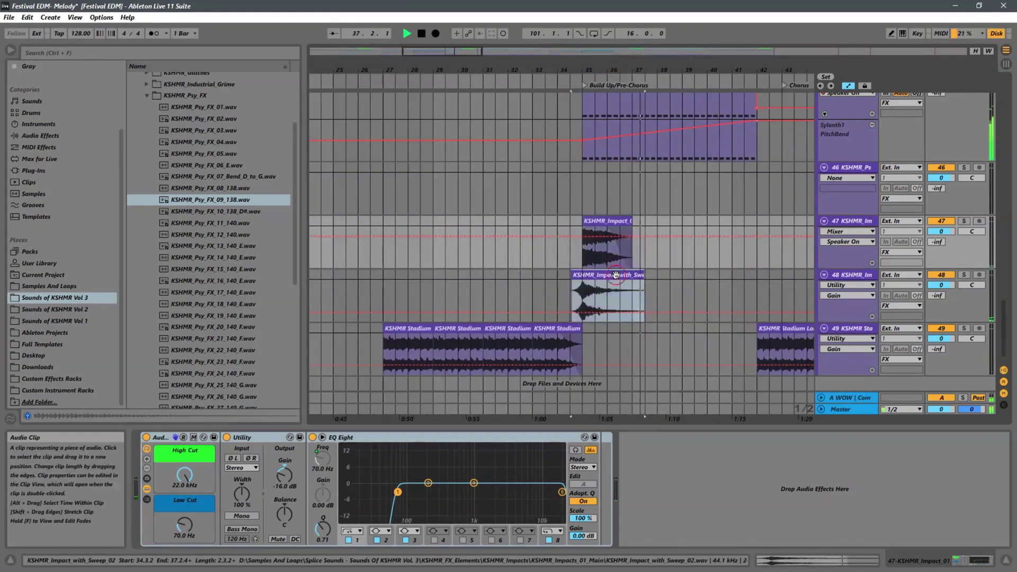
pyautogui.press('Delete')
pyautogui.click(569, 259)
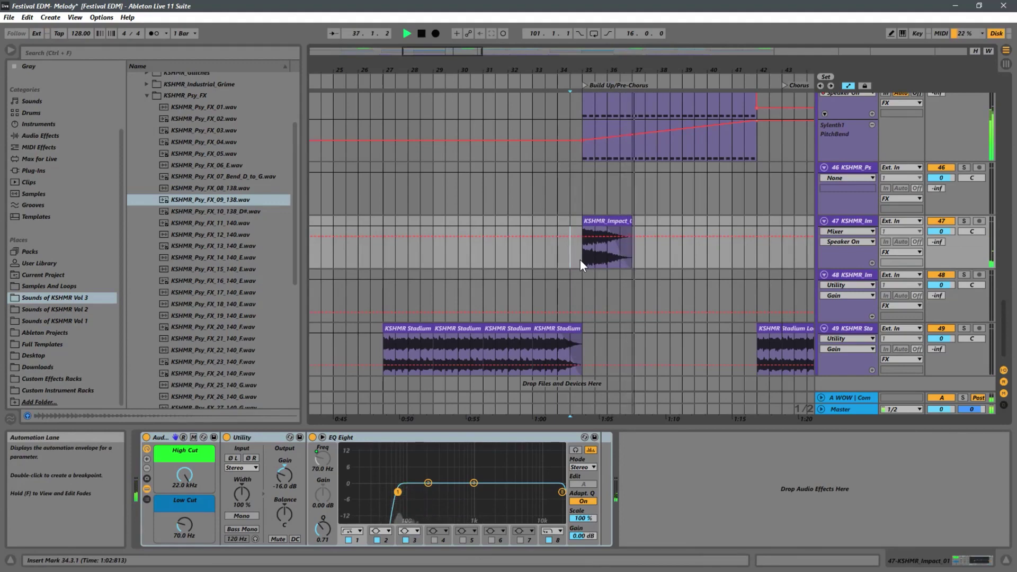
# - Put the KSHMR_Impact_with_Sweep_02 clip back at 34.3.2 and trim its end to bar 35, keeping only the rising sweep
pyautogui.click(581, 300)
pyautogui.hotkey('ctrl', 'v')
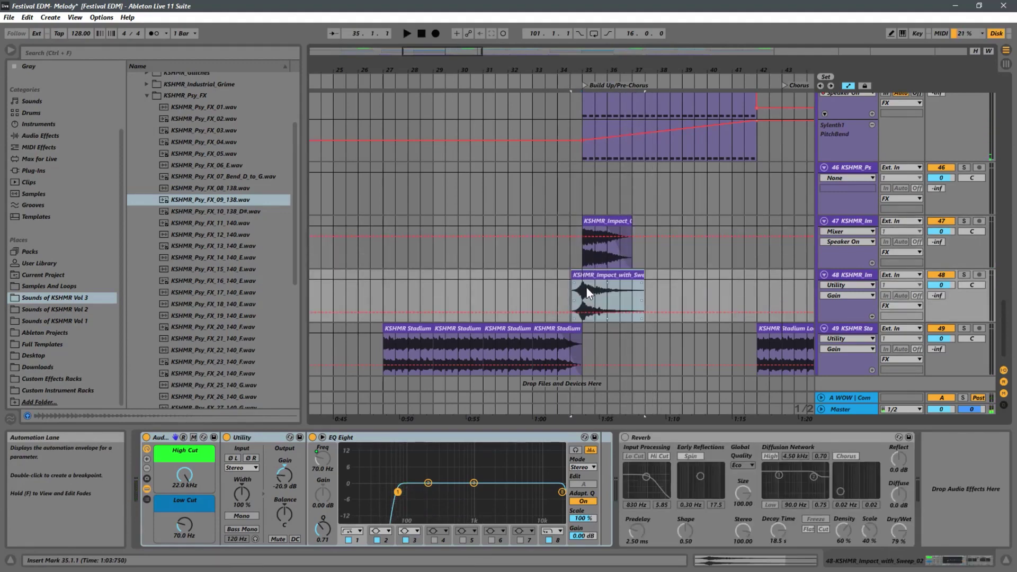
pyautogui.moveTo(623, 280); pyautogui.dragTo(575, 277)
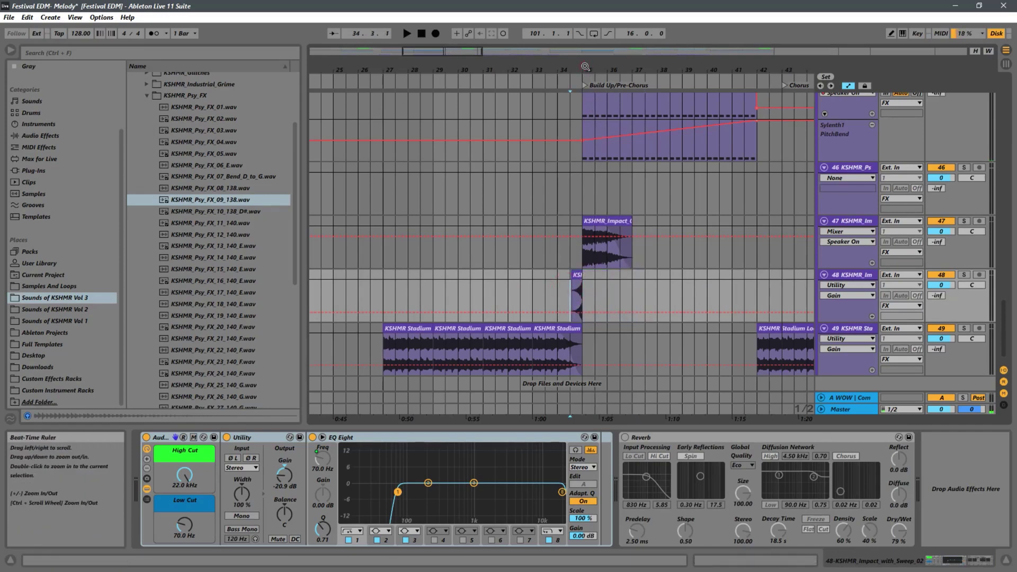
# - Play the transition into the build-up from 34.3.1 to check the trimmed sweep leading into KSHMR_Impact_01
pyautogui.moveTo(590, 71); pyautogui.dragTo(583, 285)
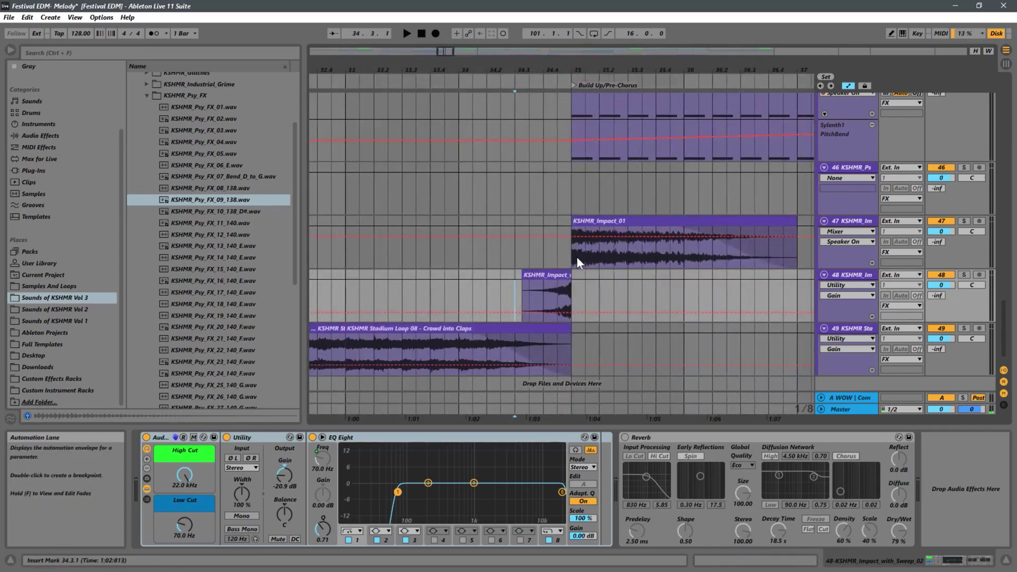
pyautogui.click(577, 261)
pyautogui.click(514, 260)
pyautogui.press('space')
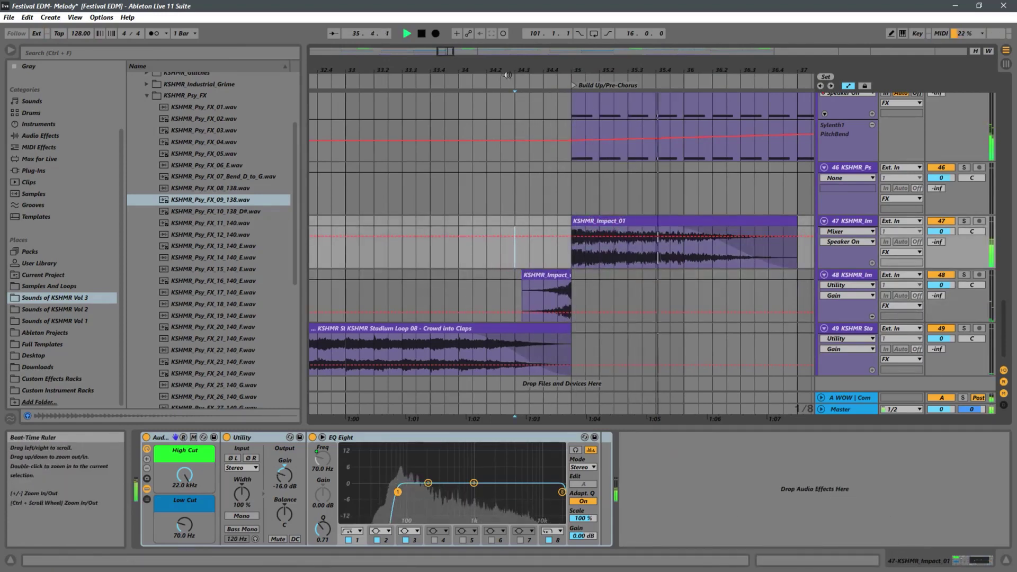
# - Trim the start of the Stadium Loop 08 clip on track 49 to bar 43, at the Chorus marker
pyautogui.moveTo(507, 75); pyautogui.dragTo(536, 5)
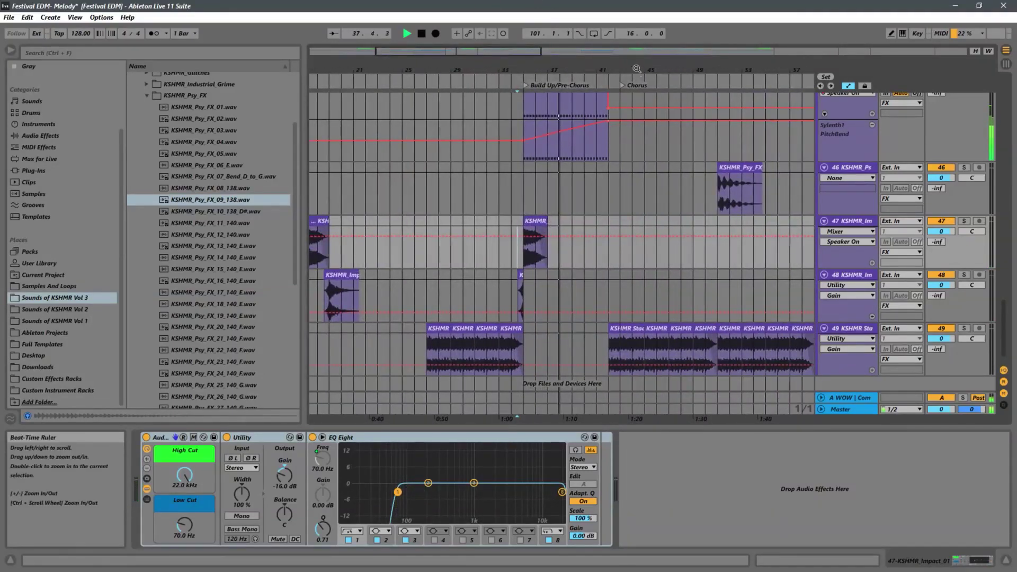
pyautogui.scroll(-3, 582, 149)
pyautogui.click(421, 177)
pyautogui.scroll(3, 398, 180)
pyautogui.scroll(-4, 398, 180)
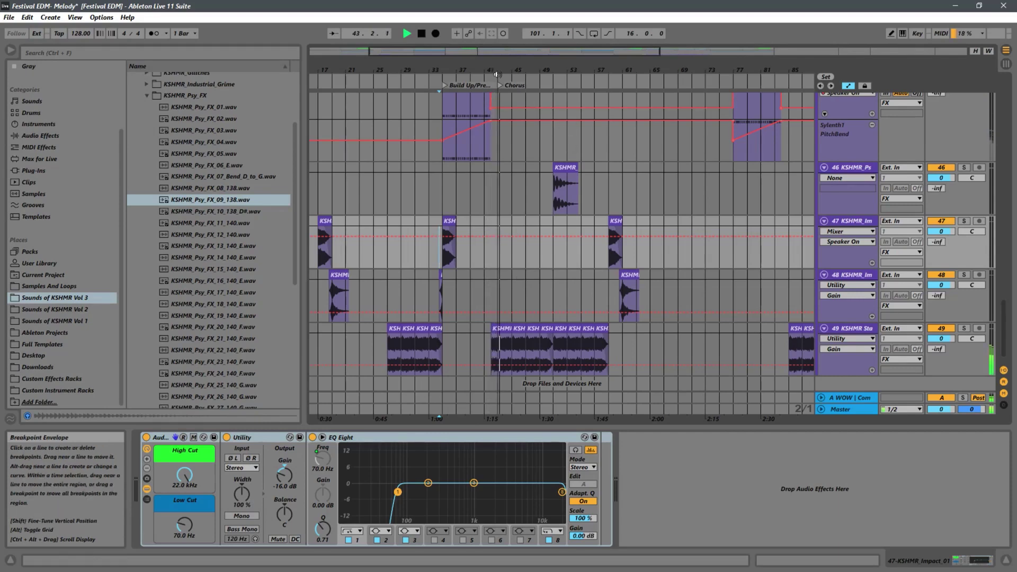
pyautogui.press('+')
pyautogui.press('+')
pyautogui.press('+')
pyautogui.click(513, 345)
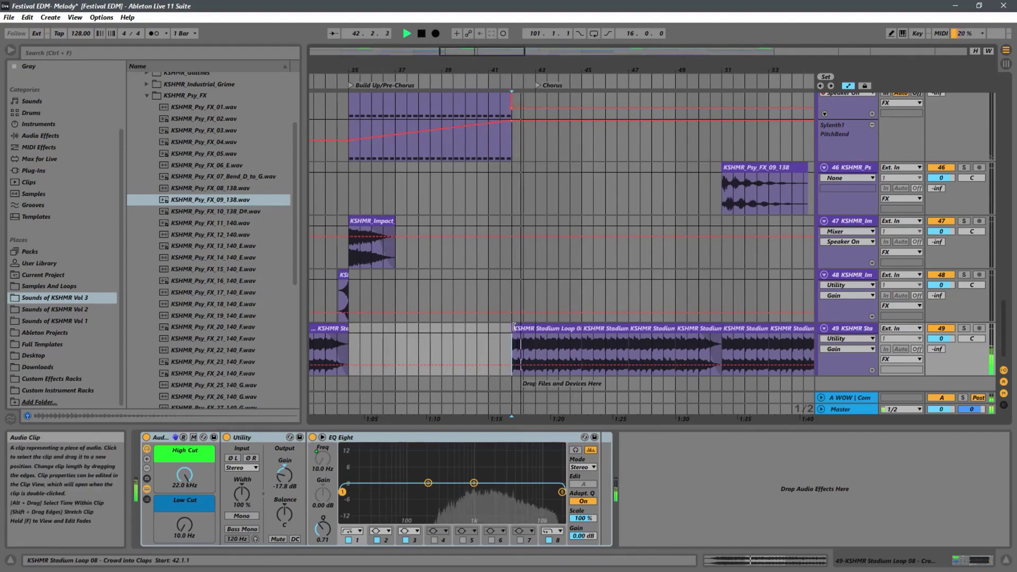
pyautogui.moveTo(514, 343); pyautogui.dragTo(536, 343)
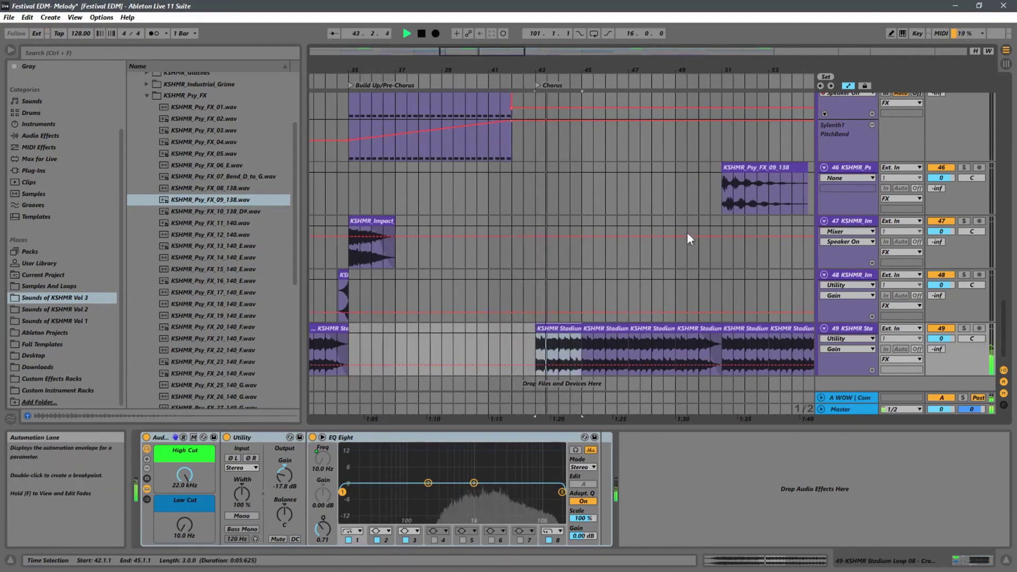
# - Audition the KSHMR_Airlock_02 and KSHMR_Airlock_01 samples in the Glitches and Industrial sample folder
pyautogui.moveTo(519, 69); pyautogui.dragTo(529, 27)
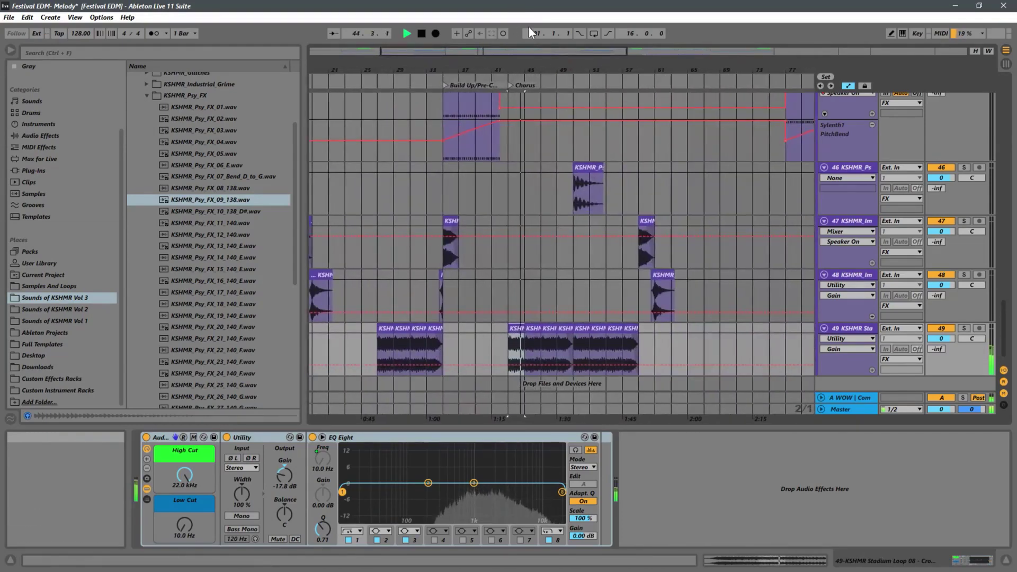
pyautogui.moveTo(734, 68); pyautogui.dragTo(715, 42)
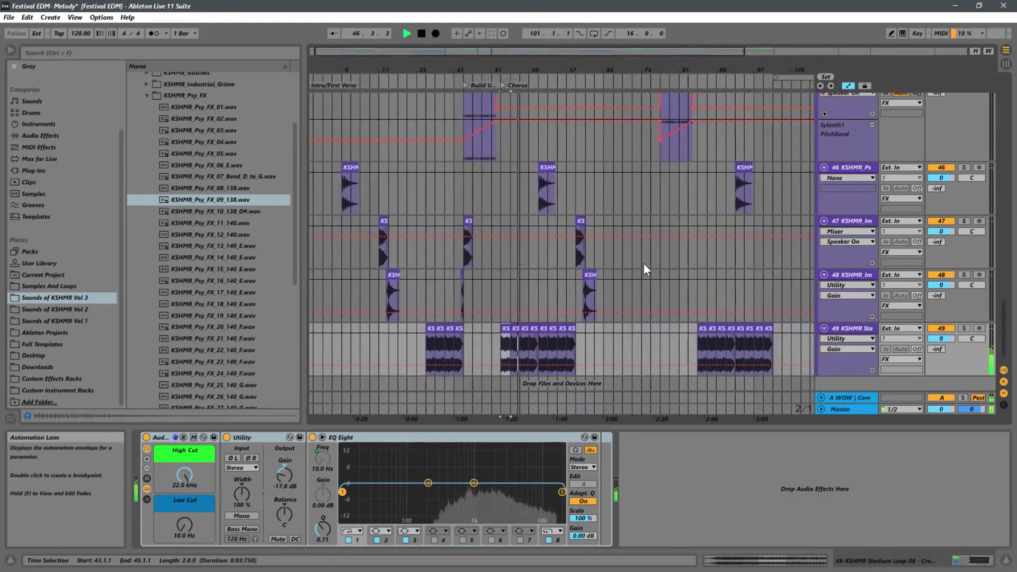
pyautogui.scroll(2, 647, 263)
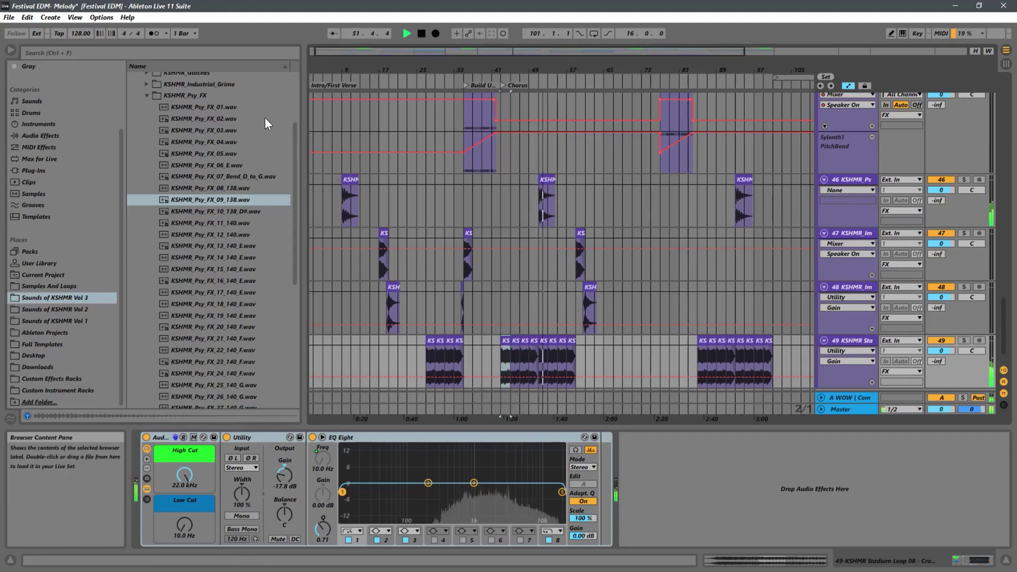
pyautogui.click(148, 100)
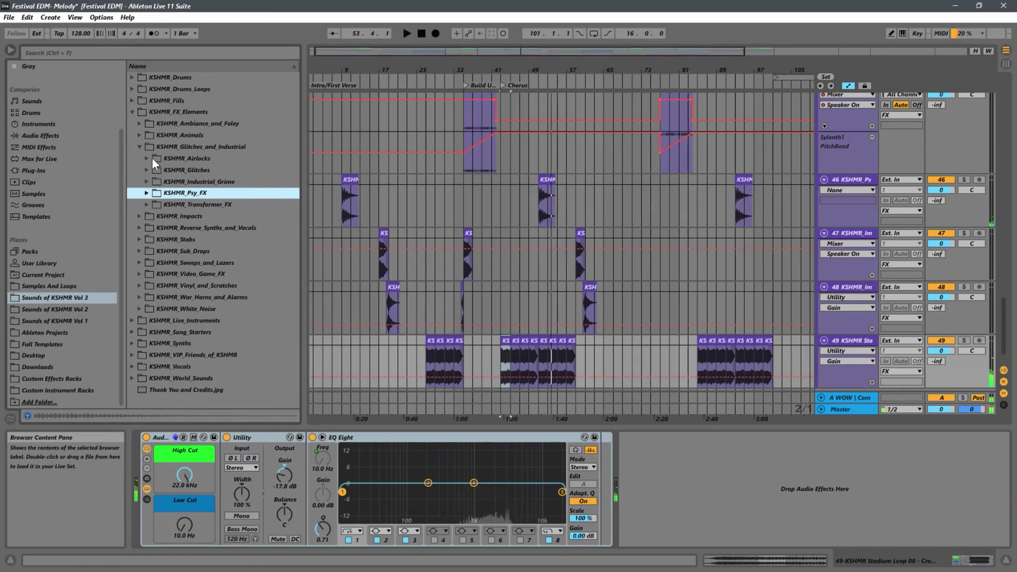
pyautogui.click(194, 161)
pyautogui.click(174, 184)
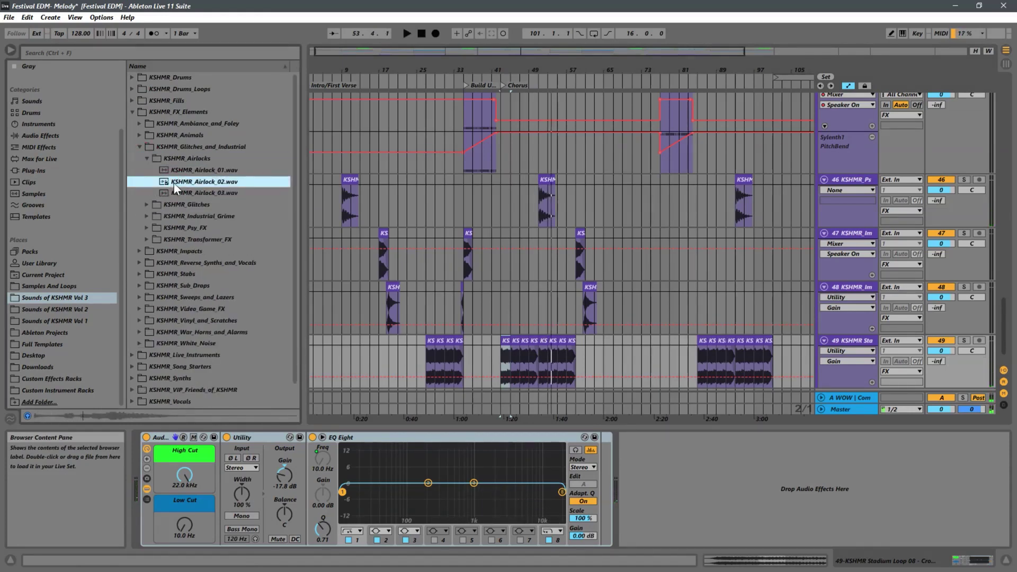
pyautogui.press('Up')
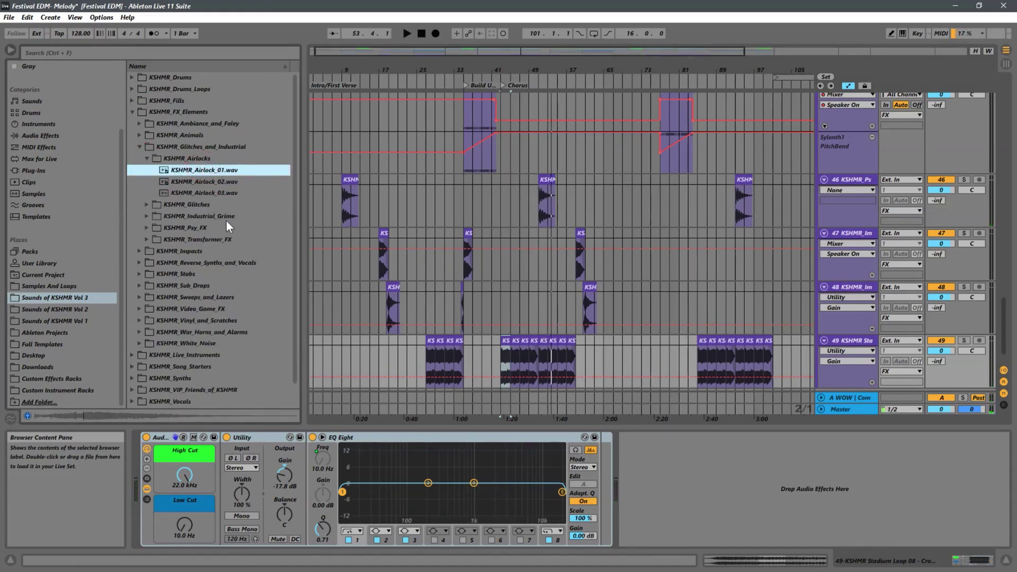
# - Audition several samples in the KSHMR_Transformer_FX folder, including numbers 06 and 10, and collapse the folder
pyautogui.click(150, 241)
pyautogui.click(200, 274)
pyautogui.scroll(-3, 212, 276)
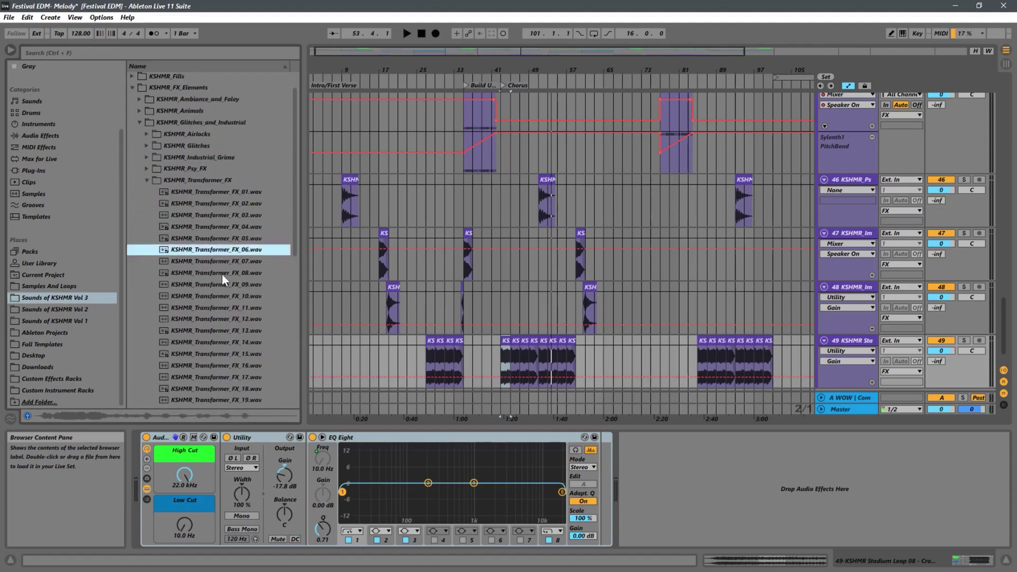
pyautogui.click(217, 275)
pyautogui.scroll(-3, 217, 279)
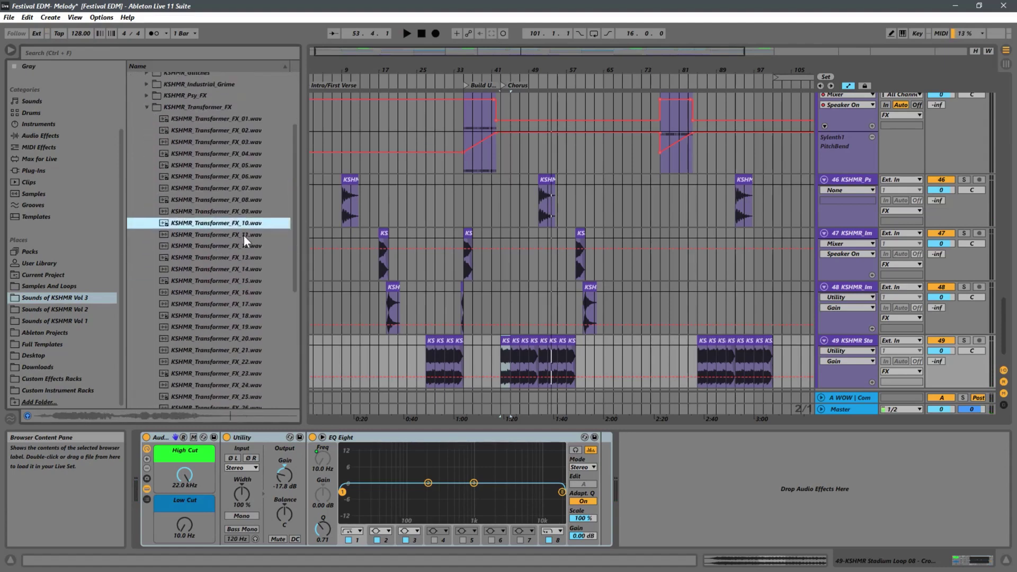
pyautogui.click(146, 107)
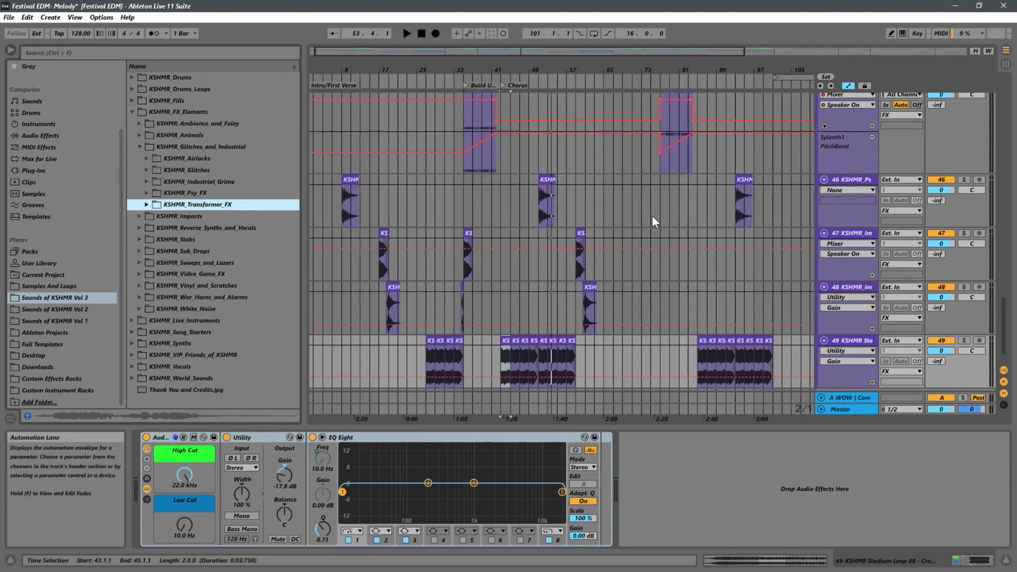
# - Draw Track Panning automation over the Psy FX clip from bar 9 to 12, going right, left and back to centre, and play it
pyautogui.click(852, 180)
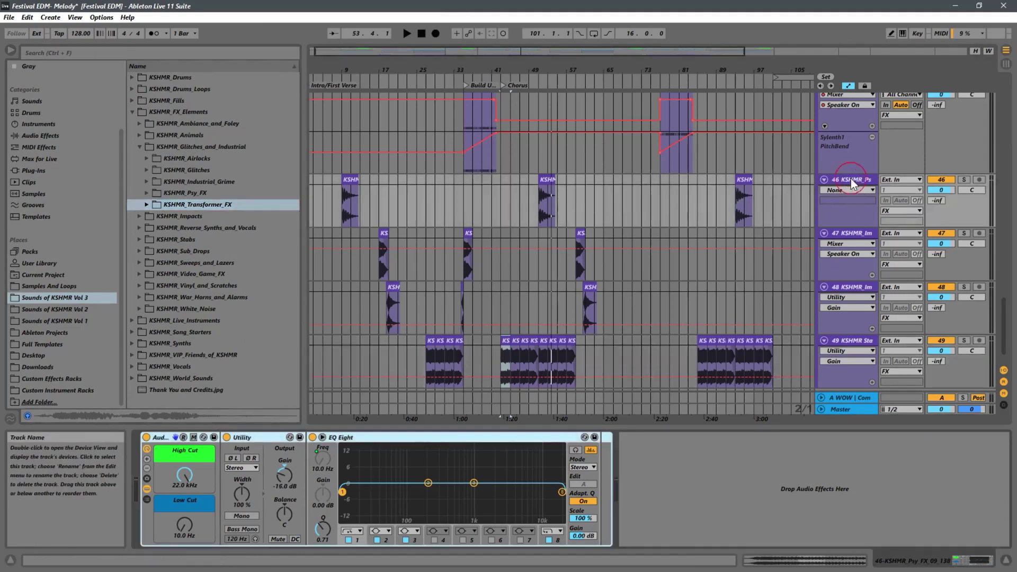
pyautogui.click(342, 214)
pyautogui.click(971, 191)
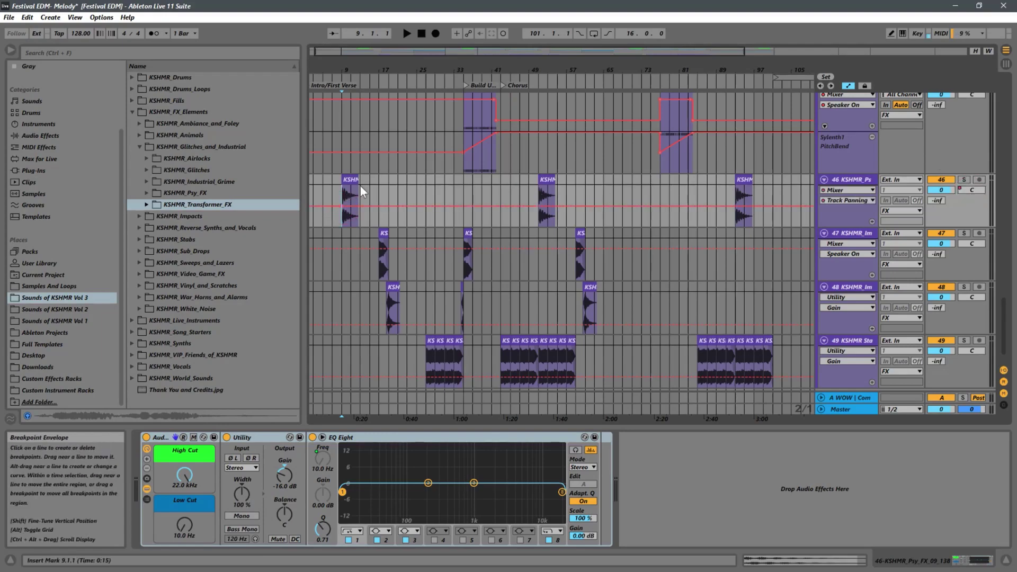
pyautogui.moveTo(360, 71); pyautogui.dragTo(453, 217)
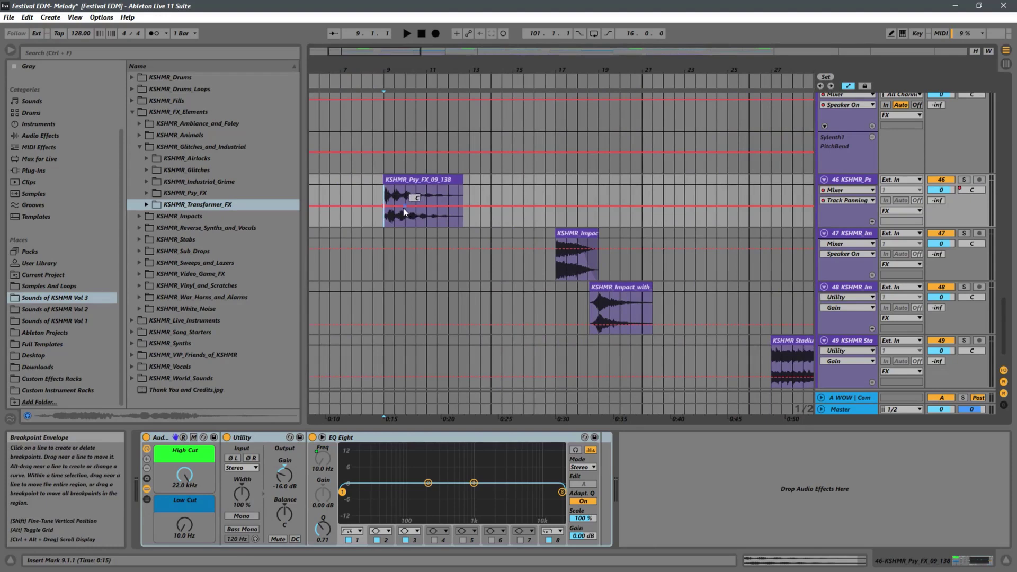
pyautogui.moveTo(403, 205); pyautogui.dragTo(447, 204)
pyautogui.press('space')
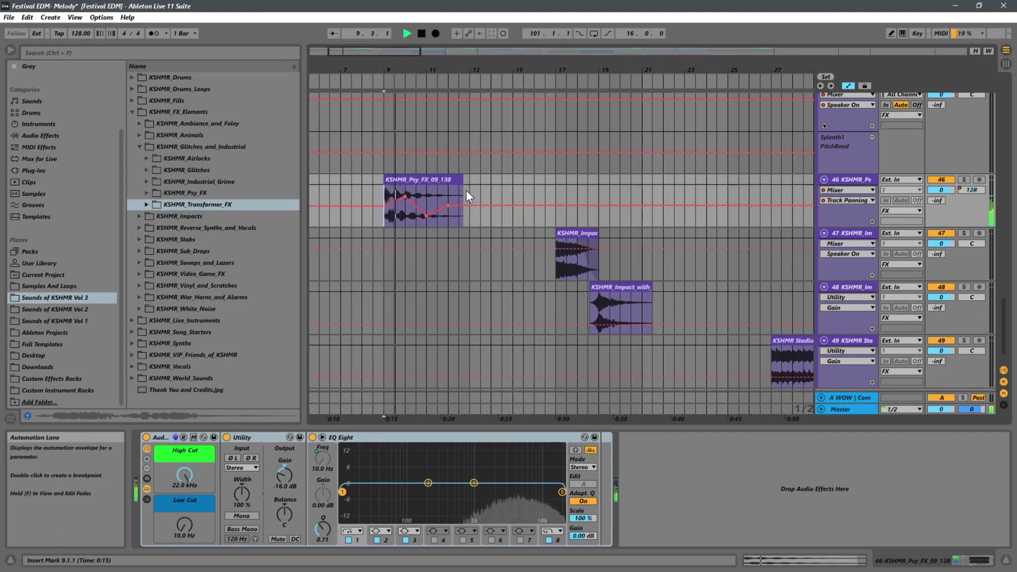
# - Raise the right pan peak to about 34R, tighten the left and centre points so the movement ends at bar 11, and replay
pyautogui.moveTo(405, 196); pyautogui.dragTo(406, 190)
pyautogui.press('space')
pyautogui.press('space')
pyautogui.moveTo(445, 196)
pyautogui.mouseDown()
pyautogui.moveTo(415, 218)
pyautogui.moveTo(431, 201)
pyautogui.mouseUp()
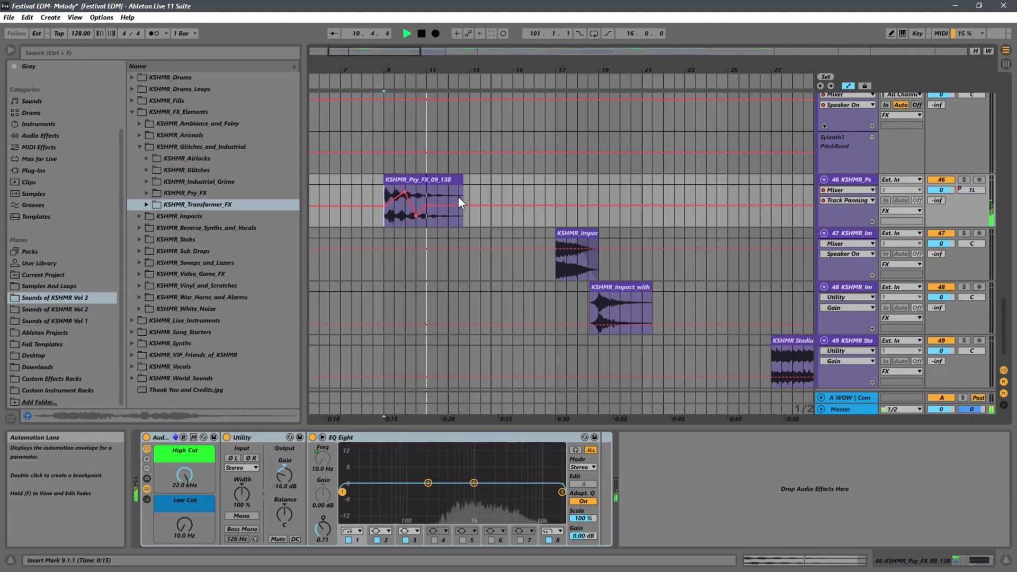
# - Solo the Psy FX track, raise the right pan peak to about 40R, and replay the clip from bar 9
pyautogui.click(964, 180)
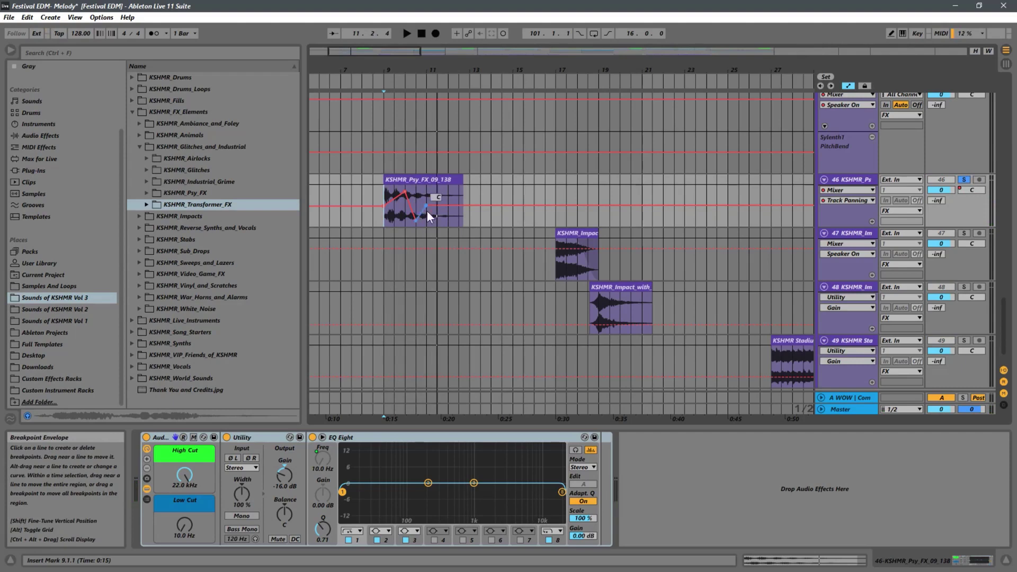
pyautogui.press('space')
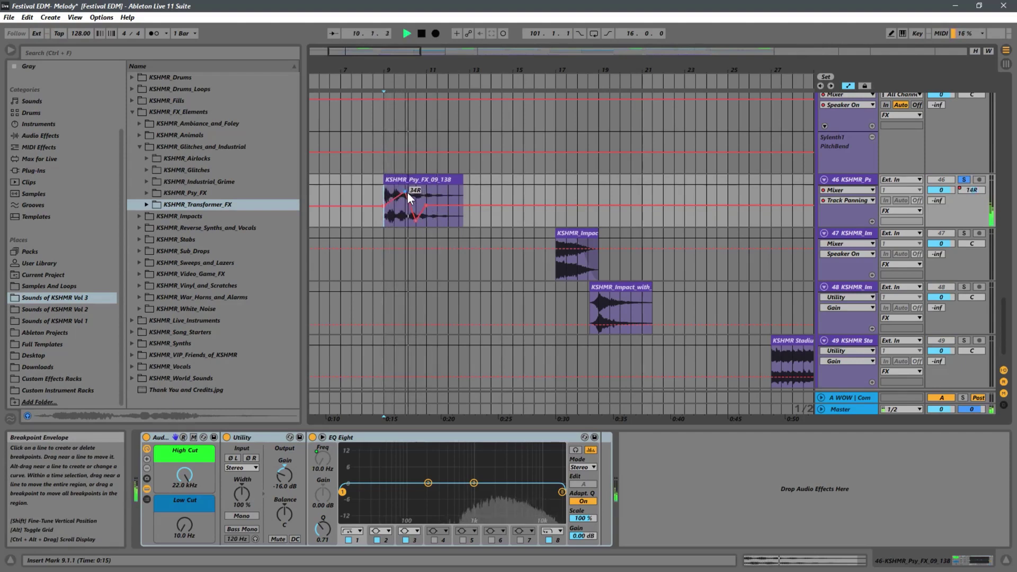
pyautogui.moveTo(407, 192); pyautogui.dragTo(406, 188)
pyautogui.press('space')
pyautogui.press('space')
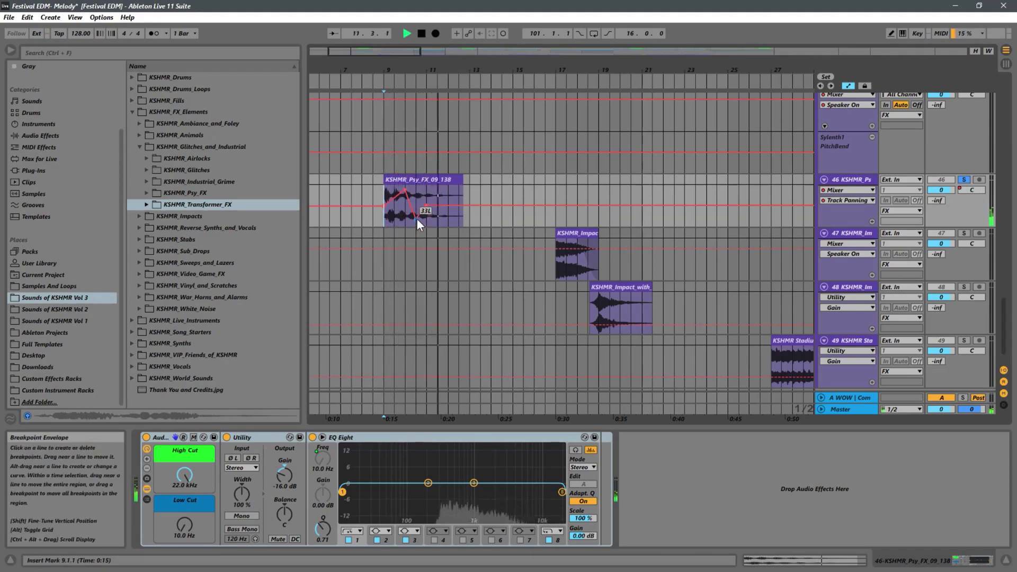
pyautogui.press('space')
pyautogui.press('space')
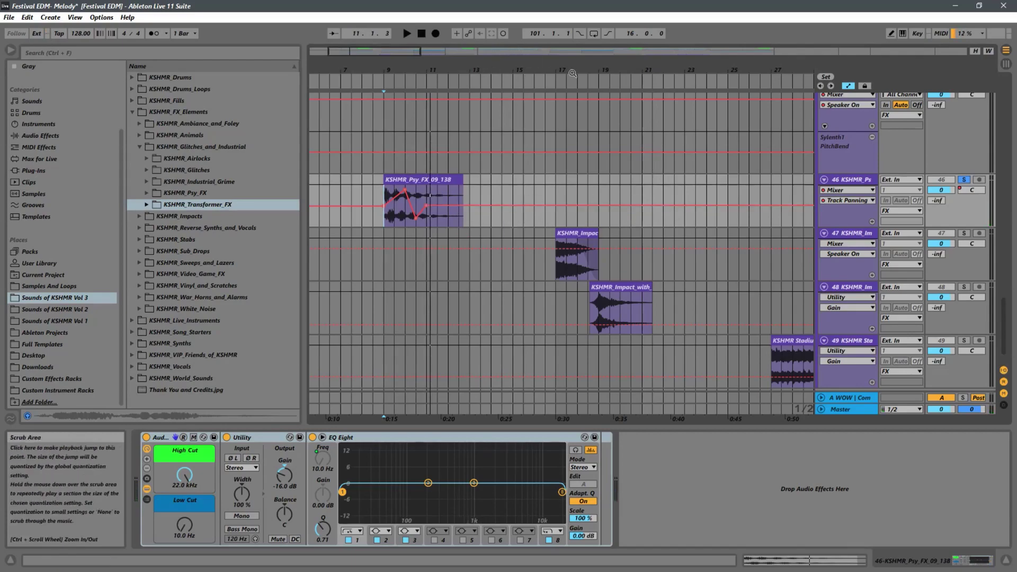
# - Give the Track Panning automation its own lane and copy its bars 9 to 13 segment to bar 51
pyautogui.press('-')
pyautogui.press('-')
pyautogui.press('-')
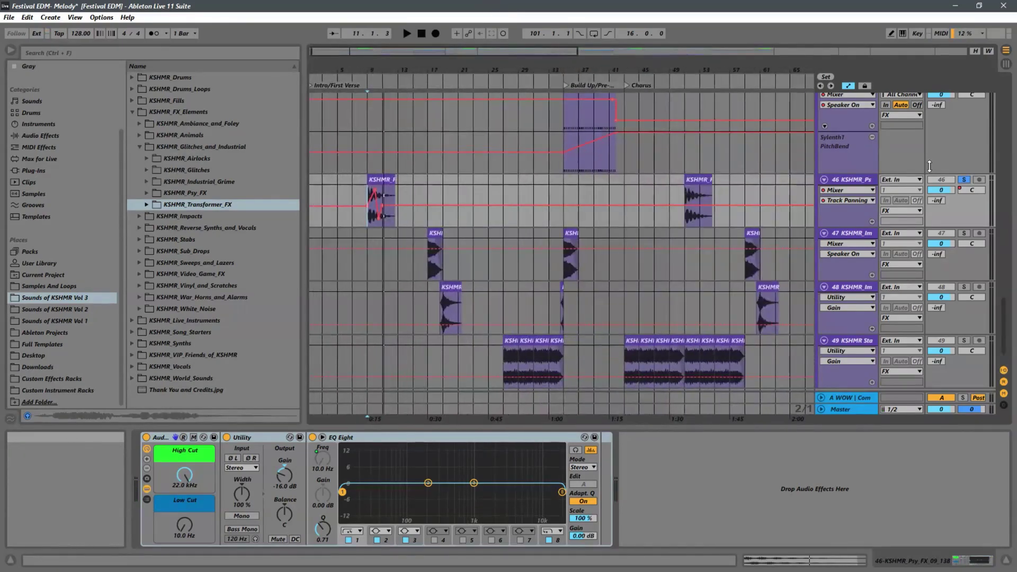
pyautogui.click(872, 222)
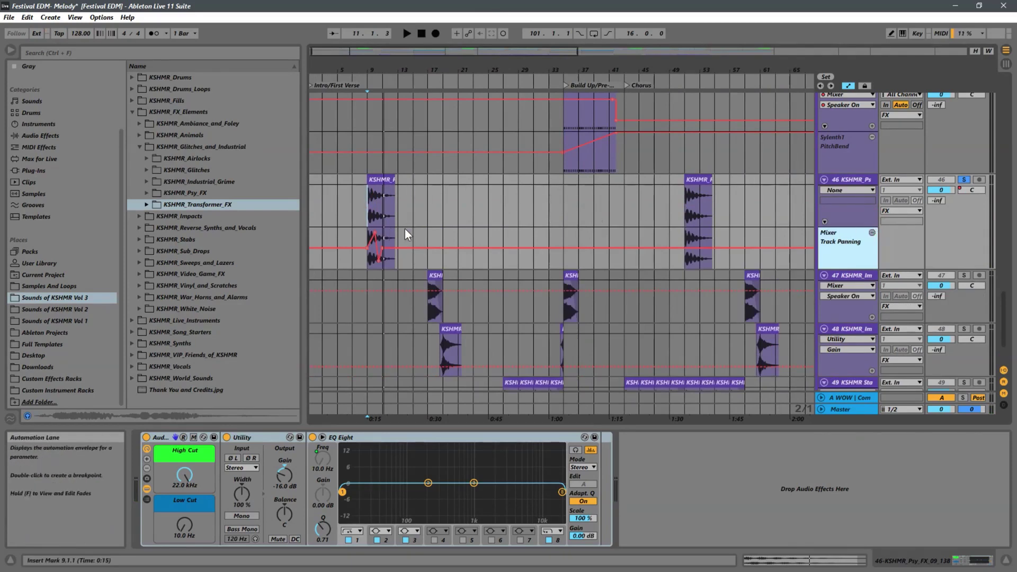
pyautogui.moveTo(399, 239); pyautogui.dragTo(375, 239)
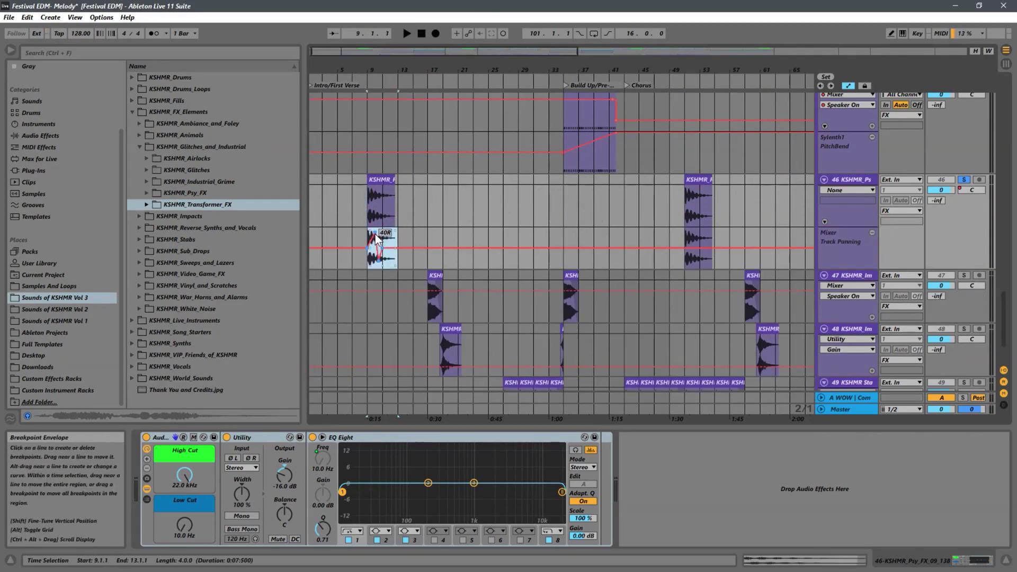
pyautogui.hotkey('ctrl', 'c')
pyautogui.click(686, 236)
pyautogui.hotkey('ctrl', 'v')
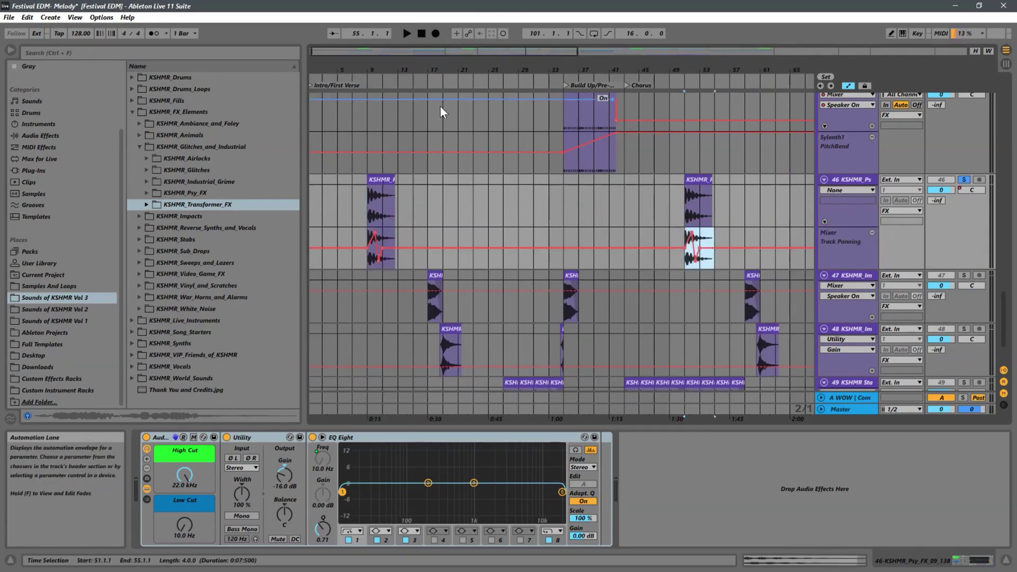
# - Paste the panning segment onto the Psy FX clip at bar 93, unsolo track 46, and play from there
pyautogui.press('-')
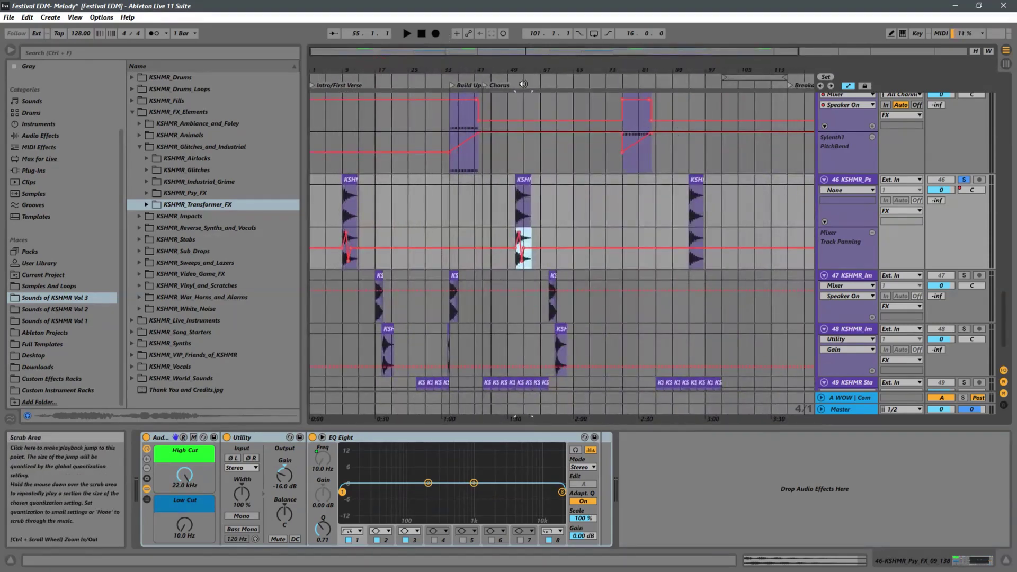
pyautogui.click(691, 239)
pyautogui.hotkey('ctrl', 'v')
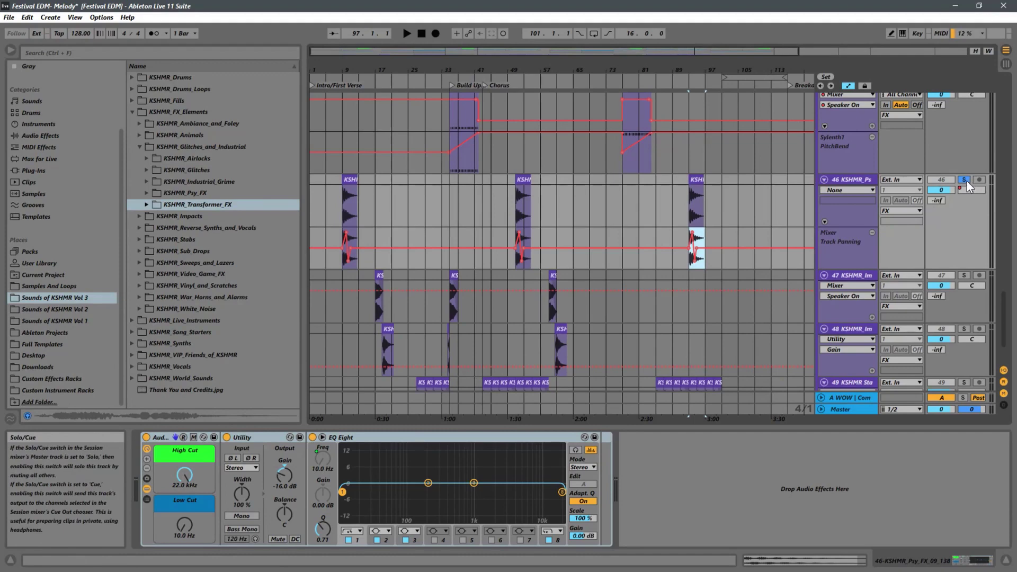
pyautogui.press('space')
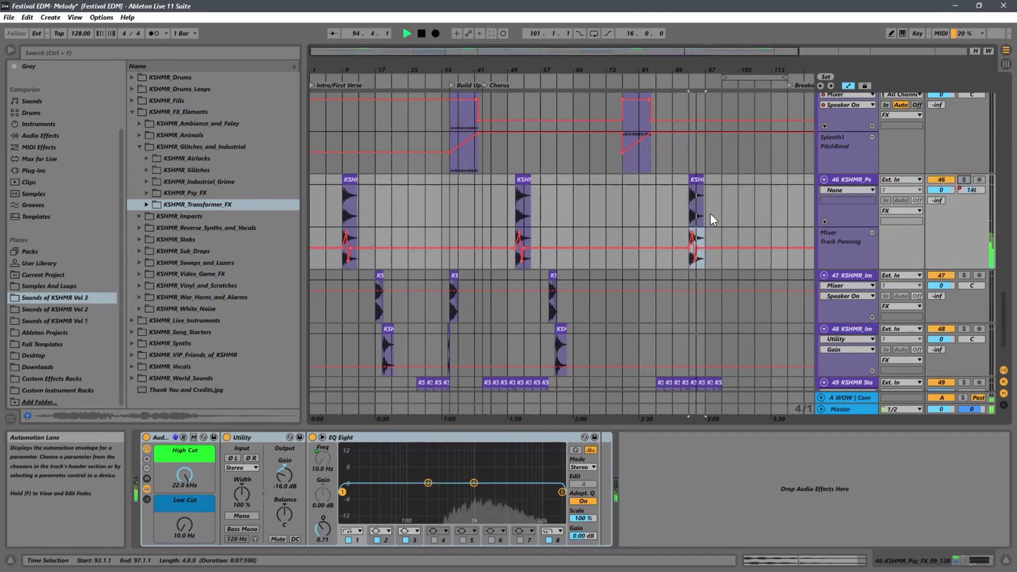
# - Replay the arrangement from bar 93 and review the Psy FX panning alongside the surrounding tracks, stopping playback at the end
pyautogui.click(691, 212)
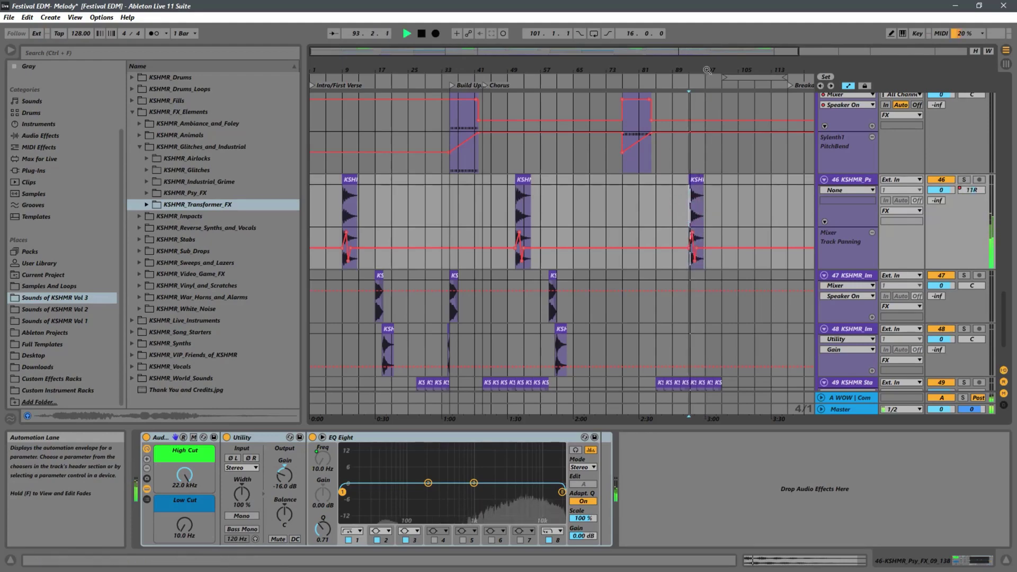
pyautogui.moveTo(695, 69)
pyautogui.mouseDown()
pyautogui.moveTo(694, 87)
pyautogui.moveTo(690, 52)
pyautogui.mouseUp()
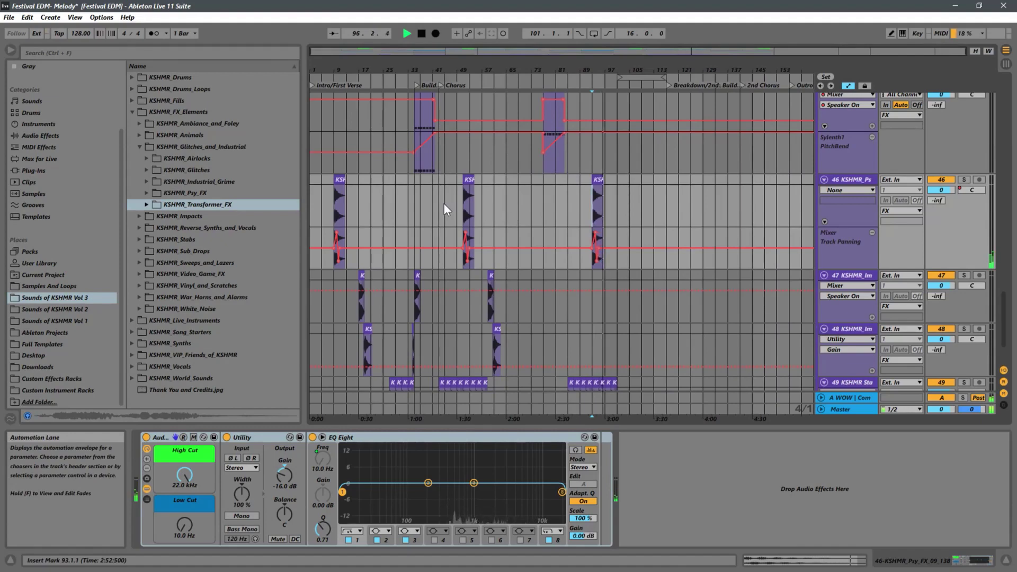
pyautogui.scroll(-2, 493, 204)
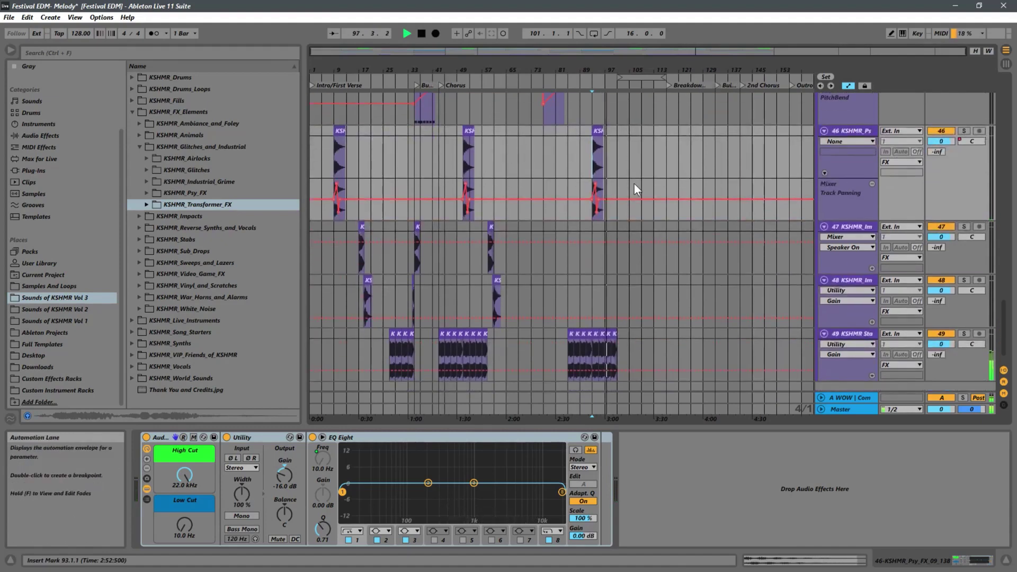
pyautogui.scroll(10, 652, 159)
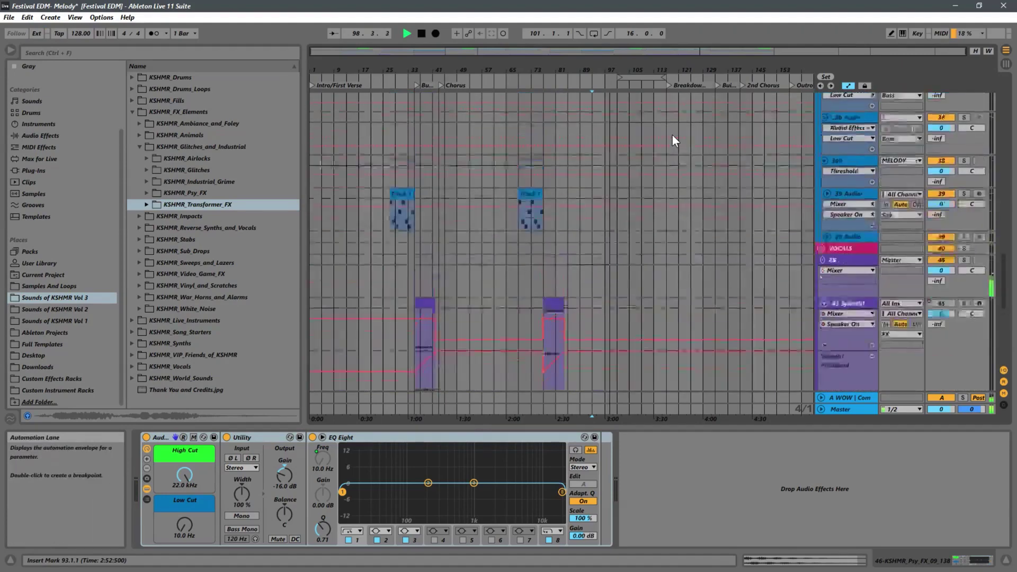
pyautogui.scroll(3, 672, 135)
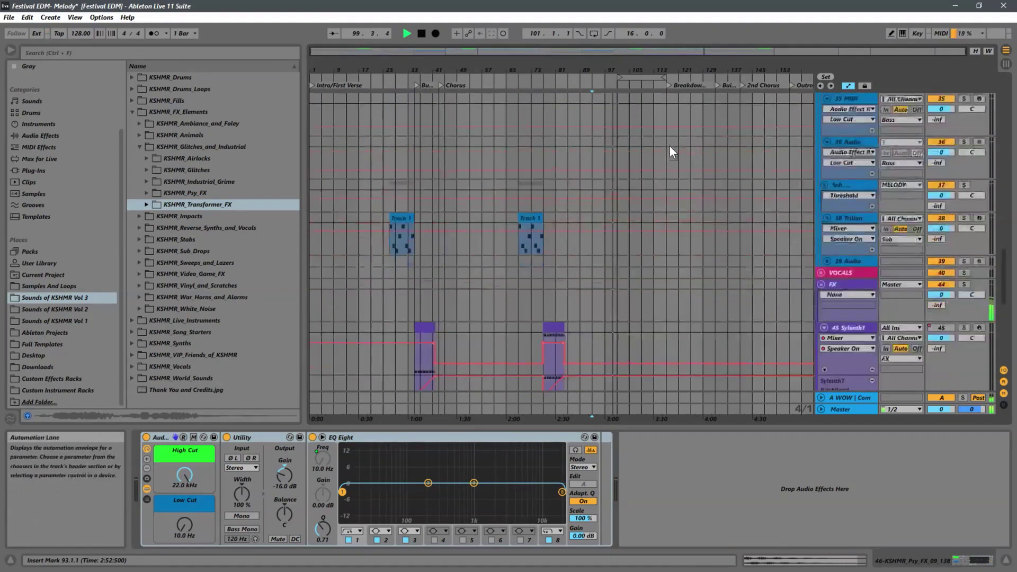
pyautogui.scroll(-12, 670, 152)
pyautogui.press('space')
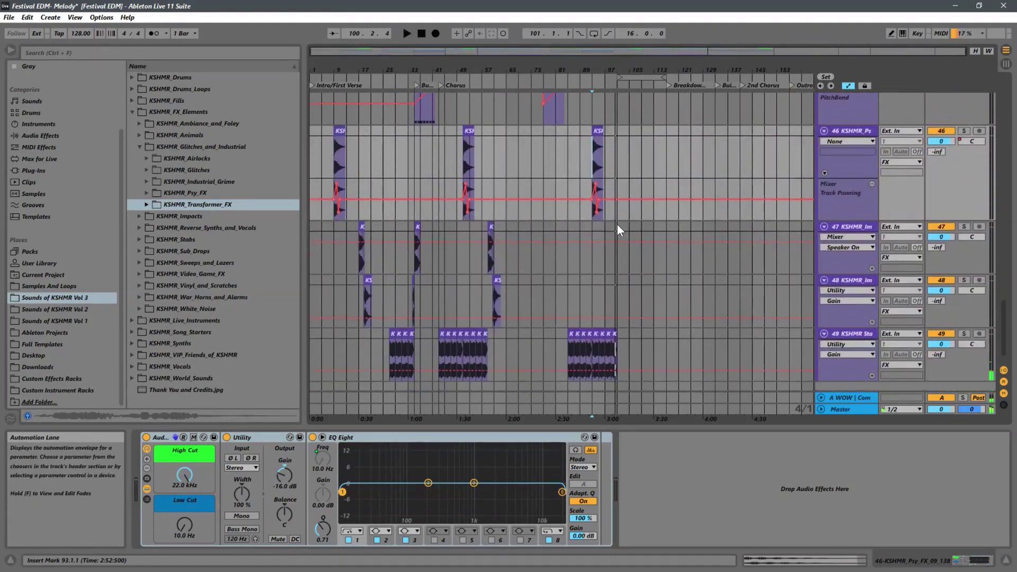
# - Copy the Impact with Sweep segment around bar 60 on track 48 and start playback near bar 98
pyautogui.scroll(-1, 523, 250)
pyautogui.scroll(5, 477, 211)
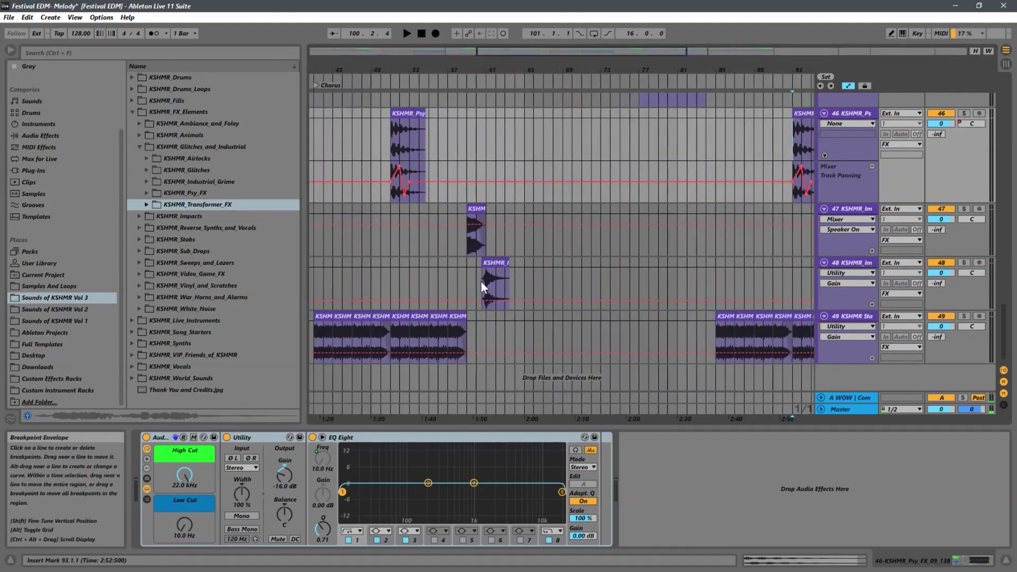
pyautogui.moveTo(523, 265); pyautogui.dragTo(479, 269)
pyautogui.scroll(-3, 594, 239)
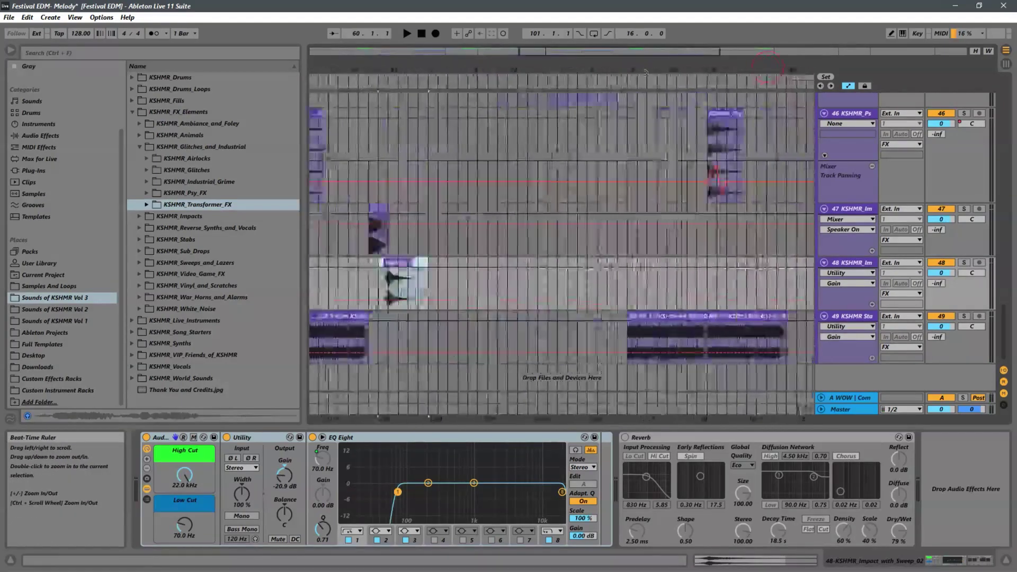
pyautogui.click(605, 262)
pyautogui.press('space')
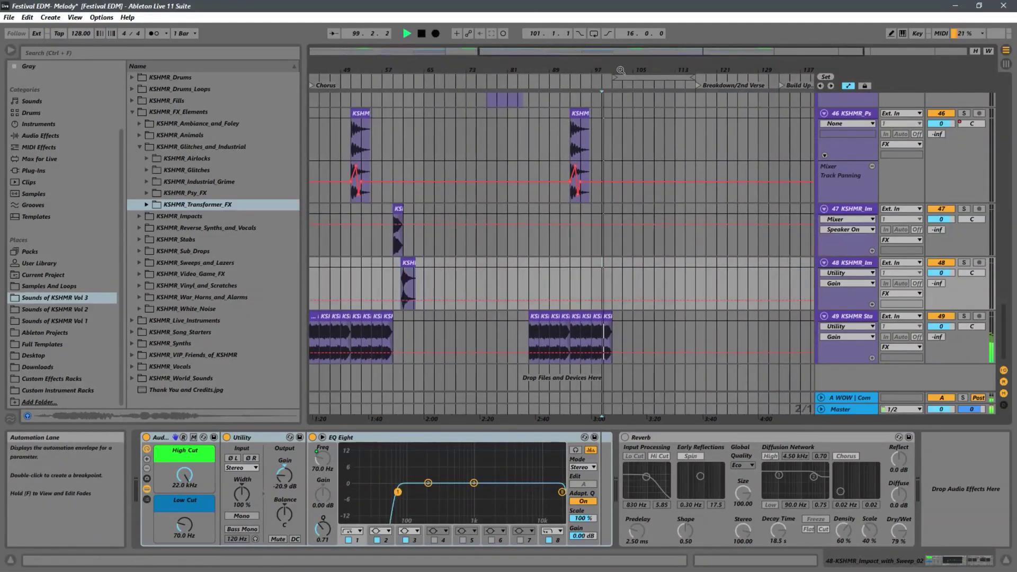
# - Continue listening from bars 107, 111 and 116 to find where the Breakdown/2nd Verse transition needs an impact
pyautogui.moveTo(635, 66); pyautogui.dragTo(586, 119)
pyautogui.click(589, 265)
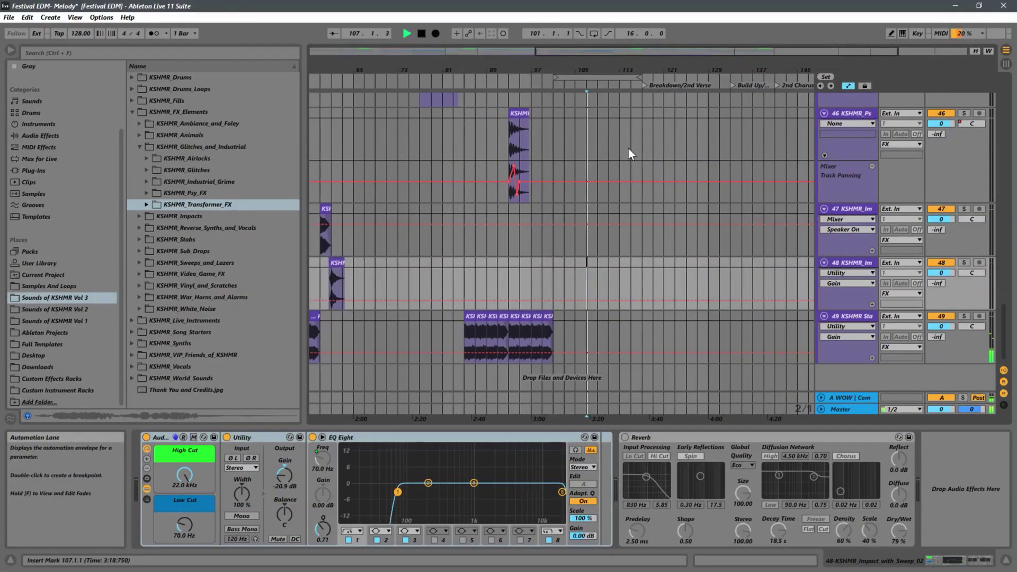
pyautogui.scroll(3, 618, 247)
pyautogui.click(585, 286)
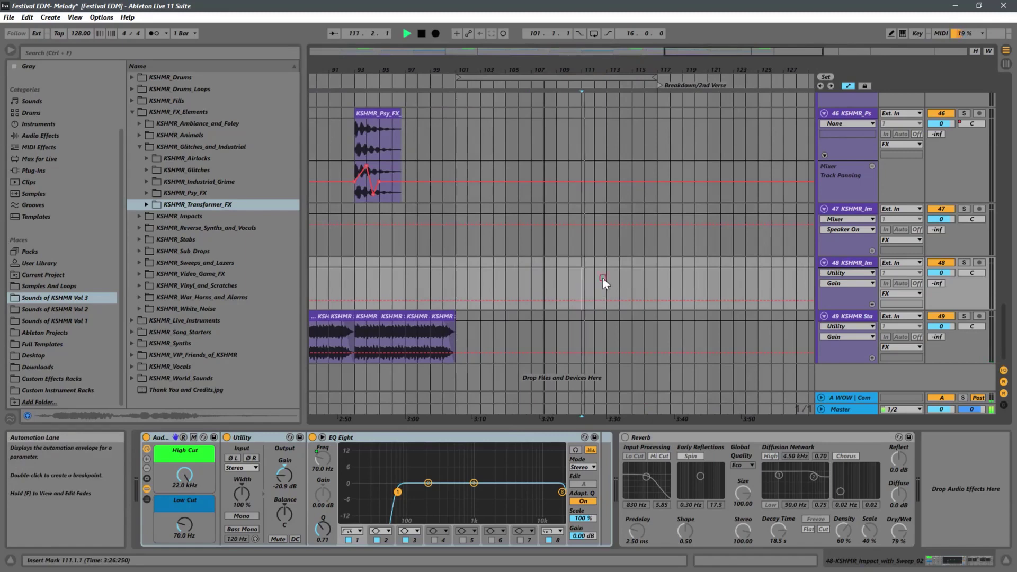
pyautogui.click(604, 278)
pyautogui.click(668, 275)
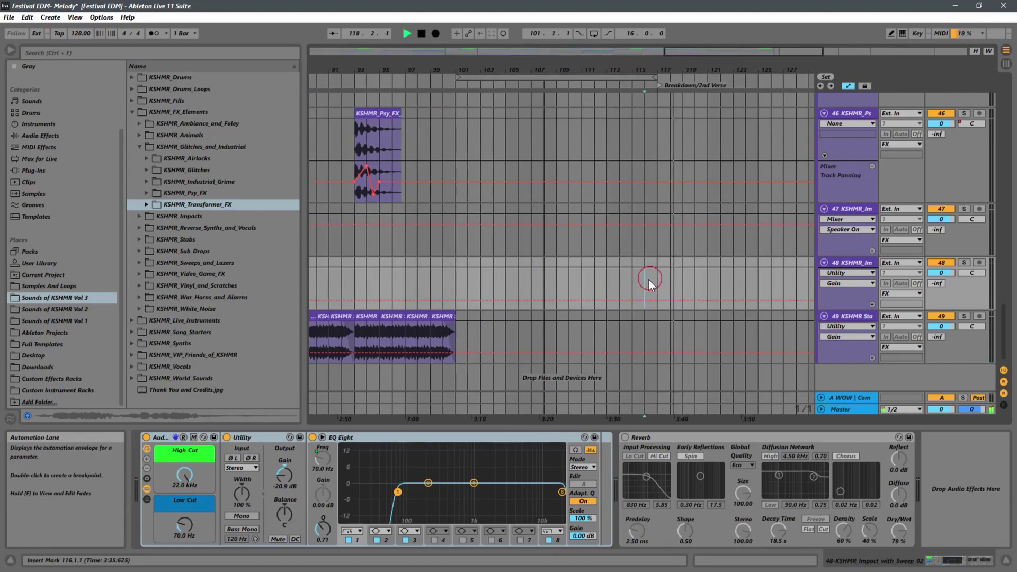
# - Paste the Impact with Sweep segment on track 48 around the start of the Breakdown/2nd Verse and delete its leftover clip fragment
pyautogui.click(647, 280)
pyautogui.hotkey('ctrl', 'v')
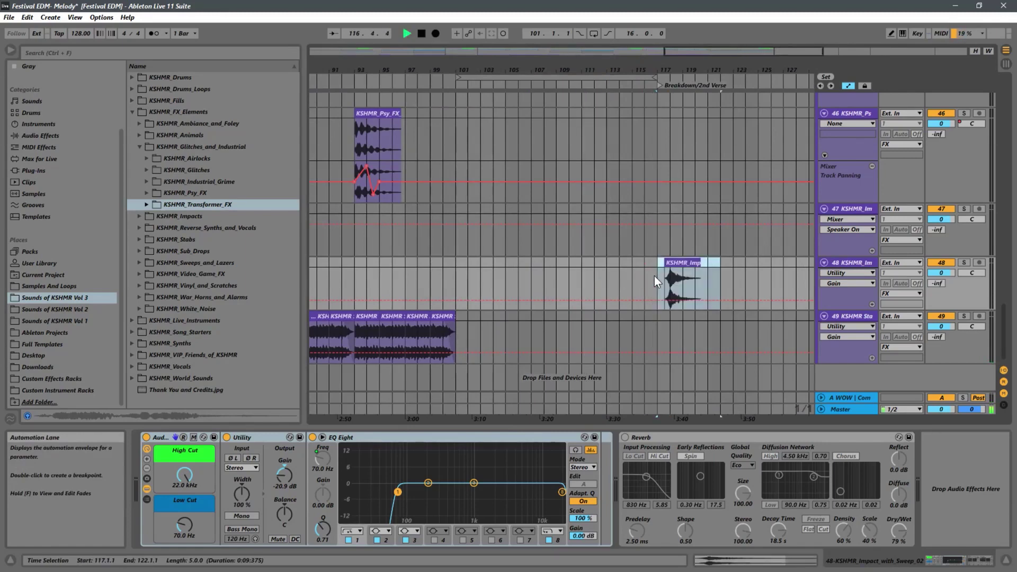
pyautogui.click(647, 278)
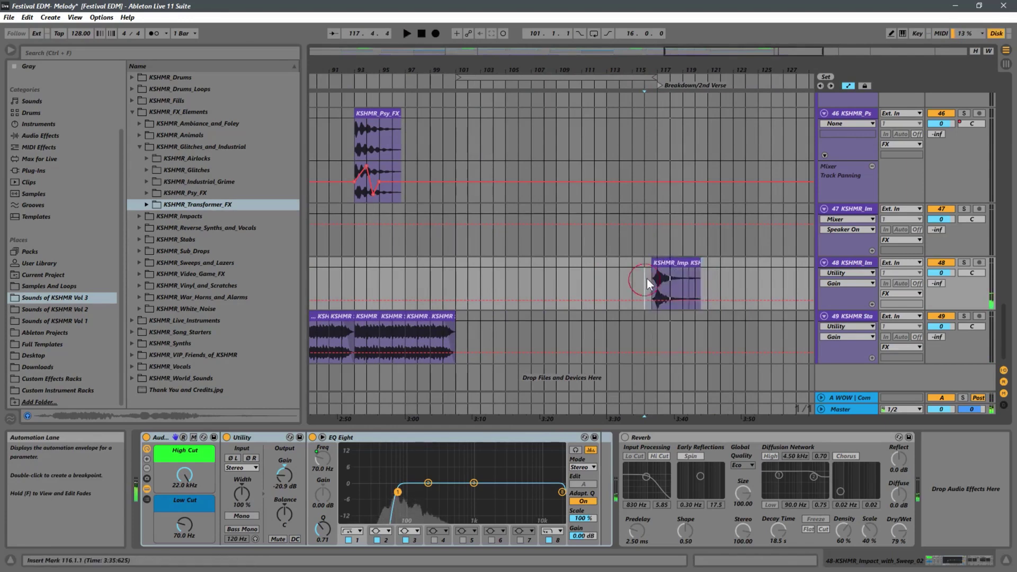
pyautogui.moveTo(659, 63); pyautogui.dragTo(685, 291)
pyautogui.click(729, 266)
pyautogui.press('Delete')
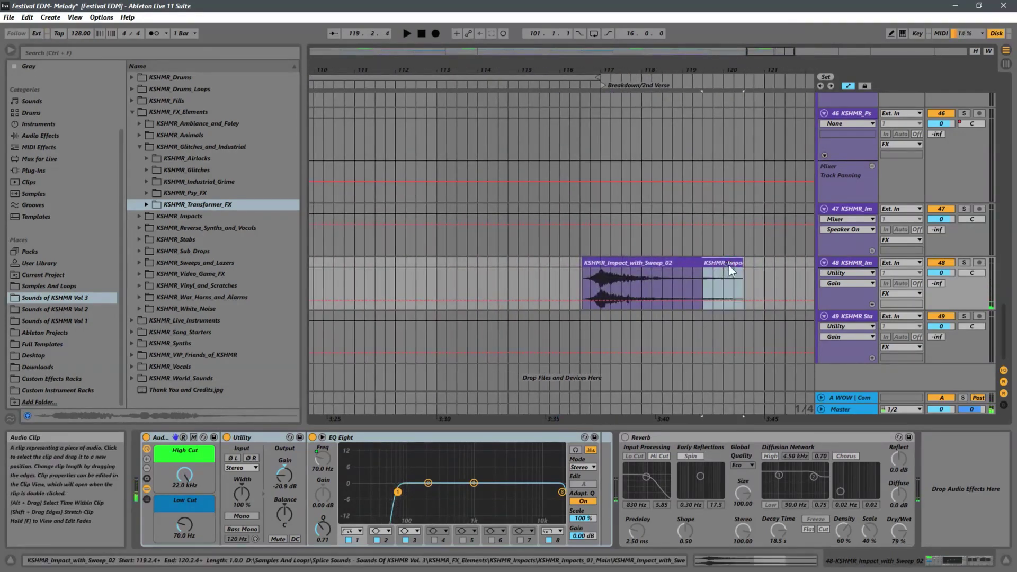
# - Duplicate the KSHMR_Impact_01 clip from bar 57 on track 47 to bar 117
pyautogui.moveTo(582, 75); pyautogui.dragTo(435, 53)
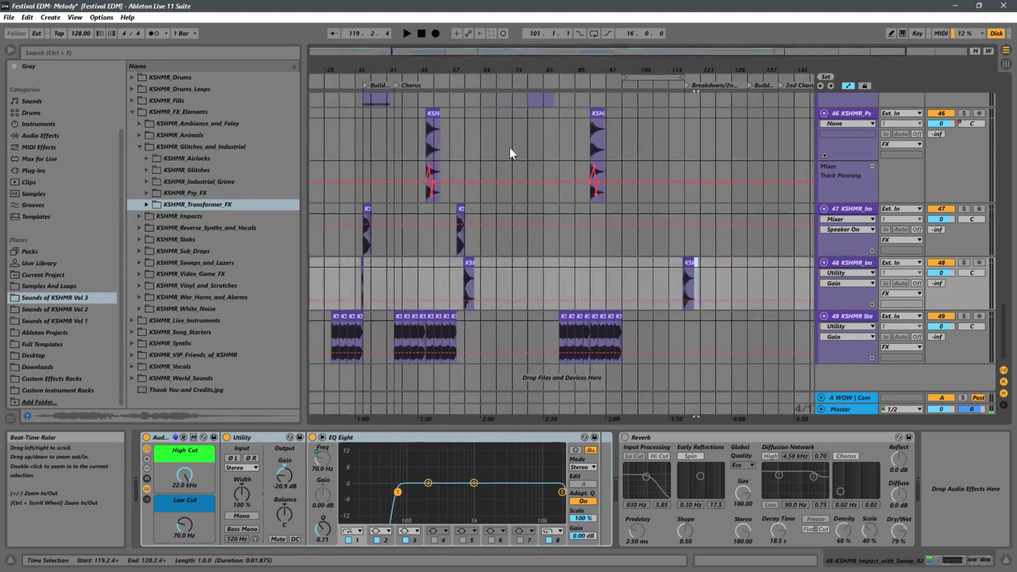
pyautogui.click(461, 207)
pyautogui.moveTo(474, 212); pyautogui.dragTo(692, 215)
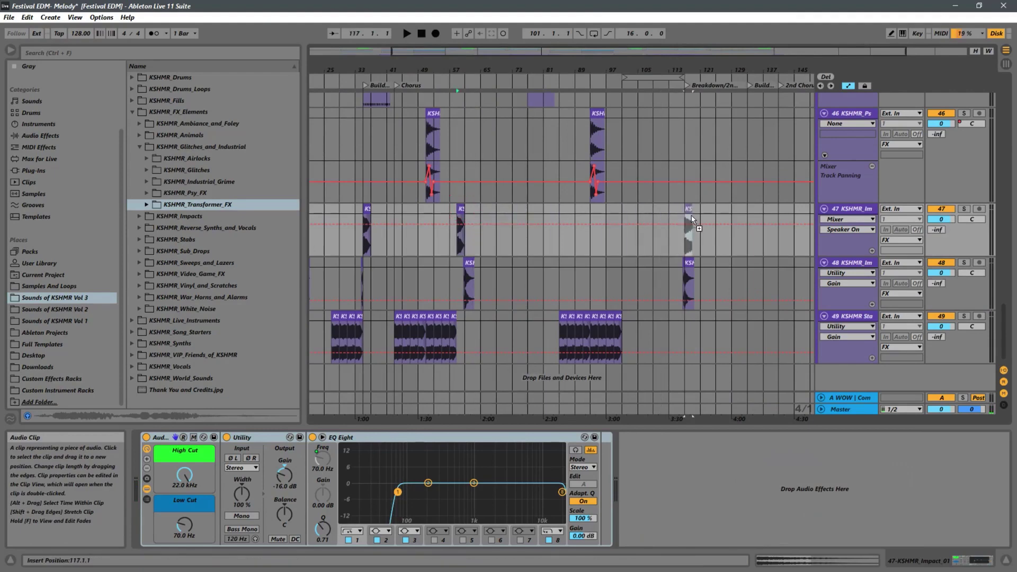
pyautogui.moveTo(692, 67); pyautogui.dragTo(689, 185)
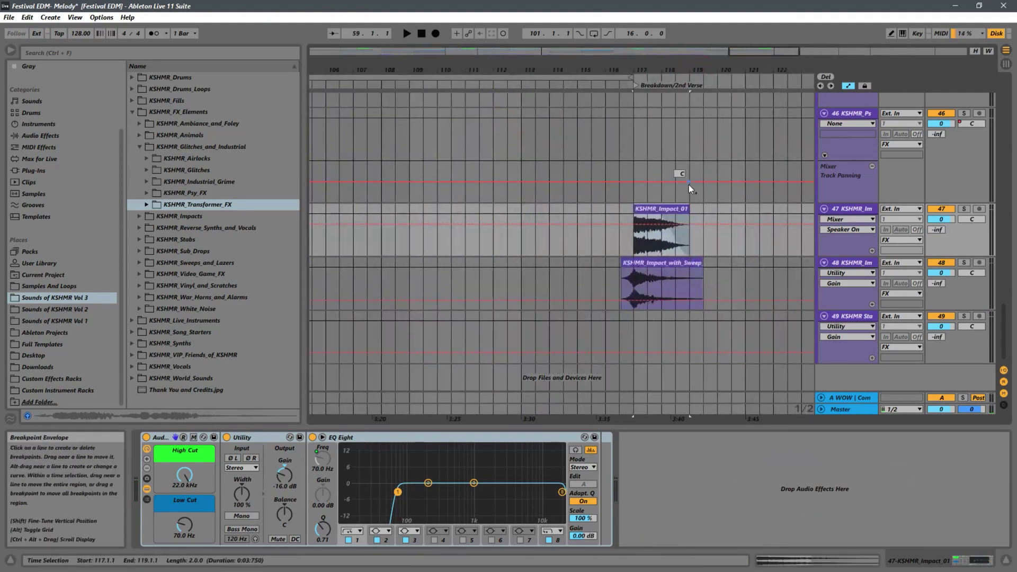
# - Play the breakdown transition from bar 115 and delete the Impact with Sweep clip from track 48 there
pyautogui.click(594, 242)
pyautogui.press('space')
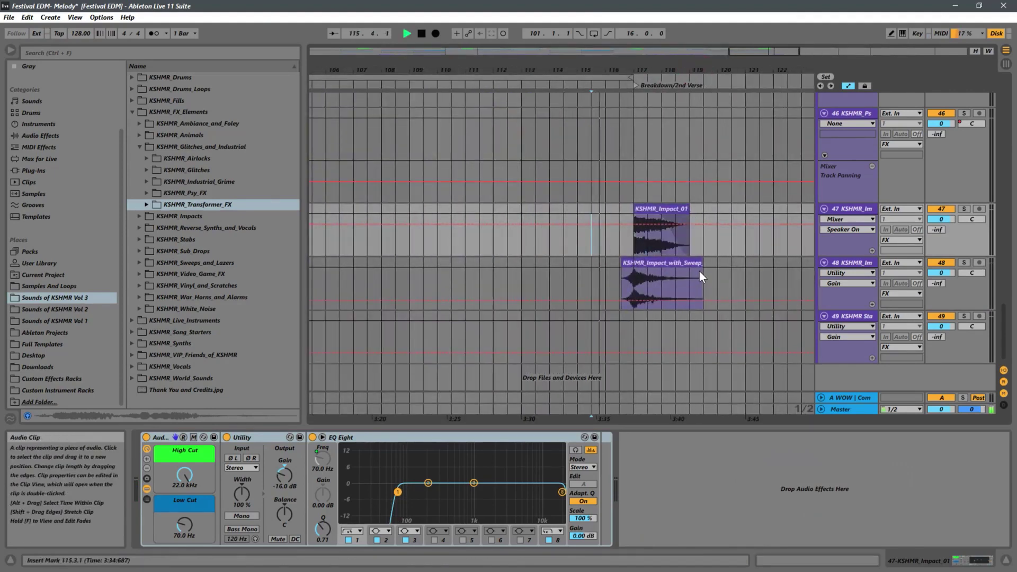
pyautogui.click(690, 262)
pyautogui.press('Delete')
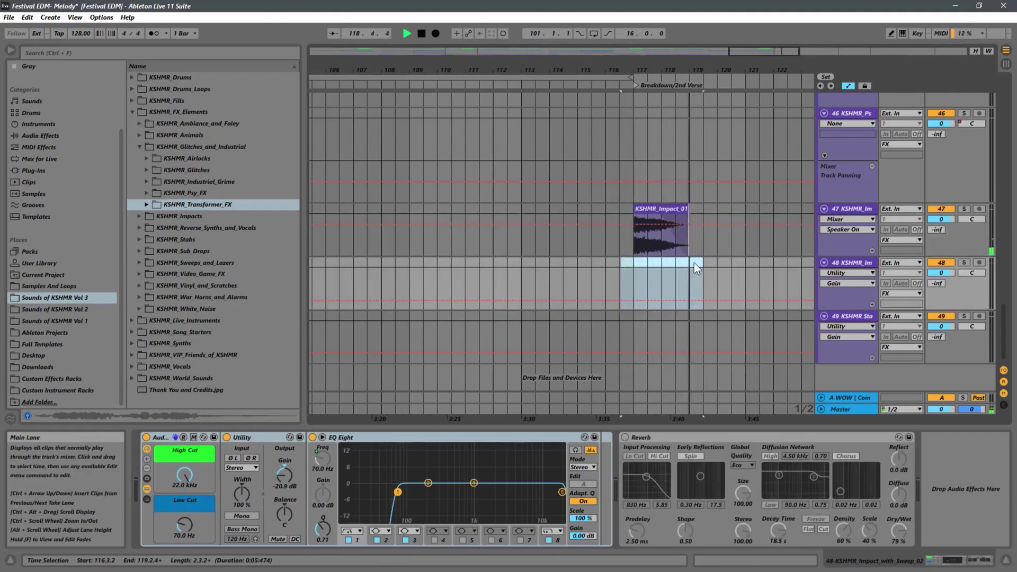
pyautogui.press('space')
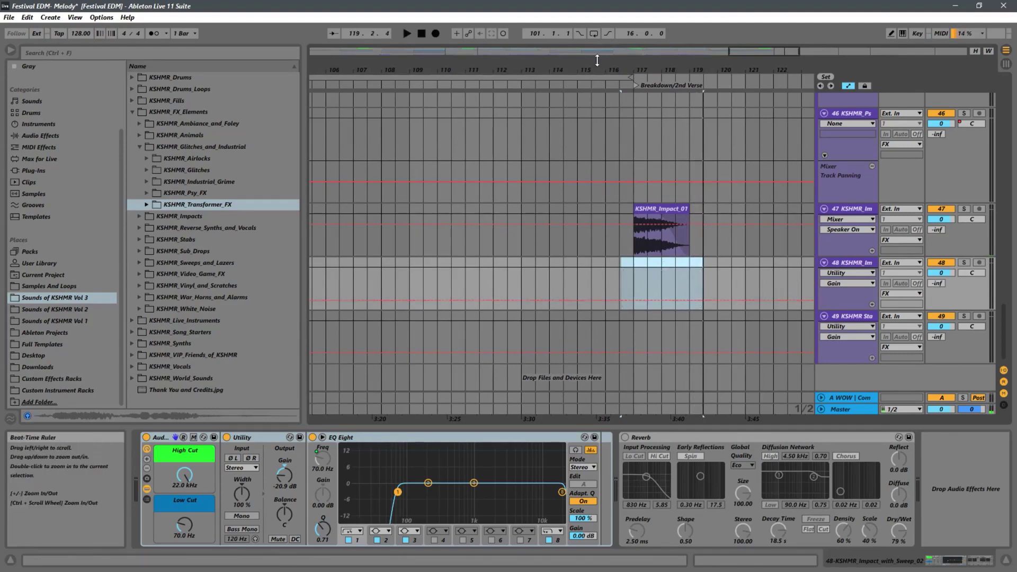
pyautogui.moveTo(589, 69); pyautogui.dragTo(588, 72)
pyautogui.press('-')
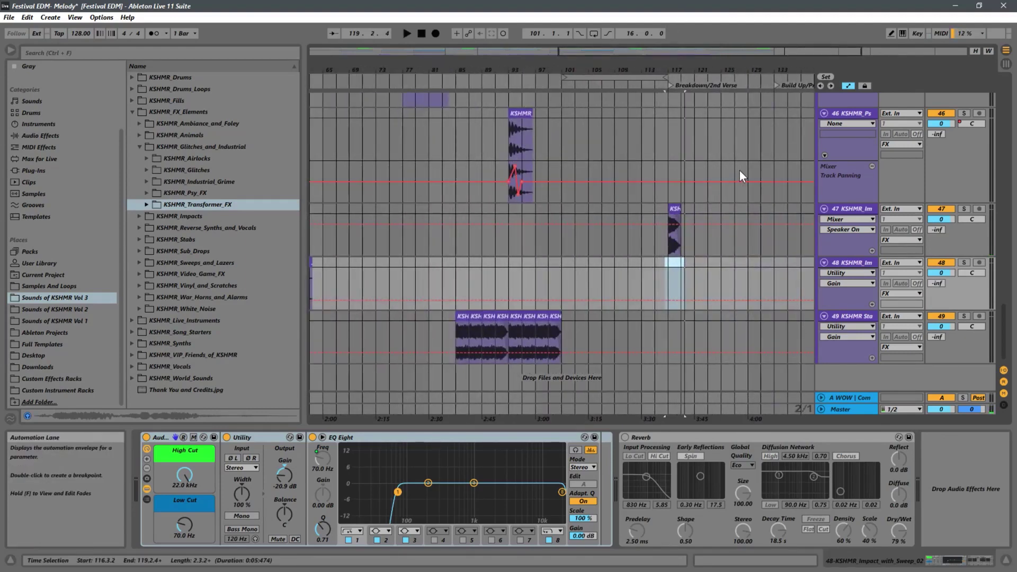
pyautogui.scroll(5, 681, 233)
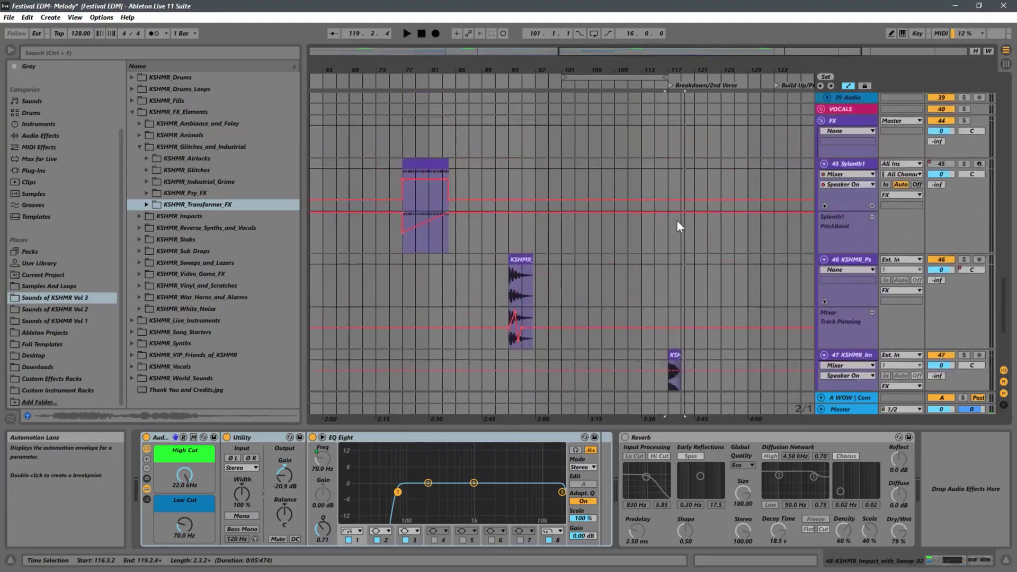